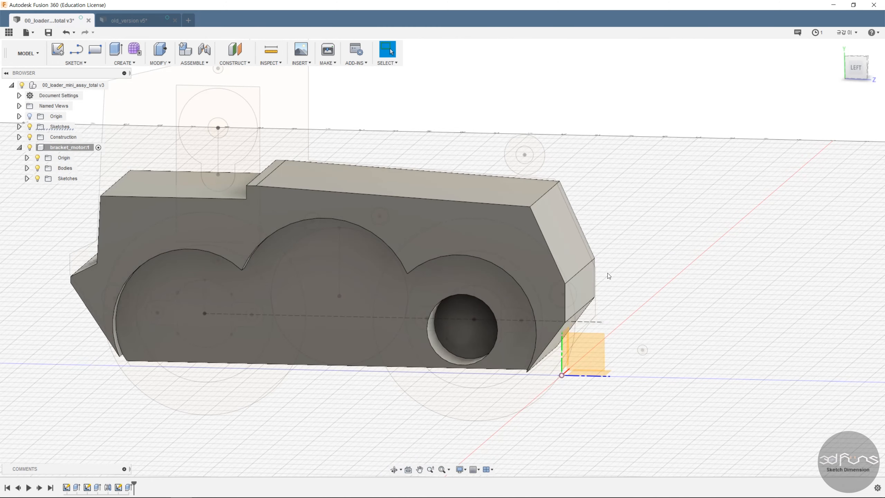
Extrude-cut the flat-sided shaft profile at the bracket's round hole, using the All extent.
left_click(123, 63)
left_click(125, 94)
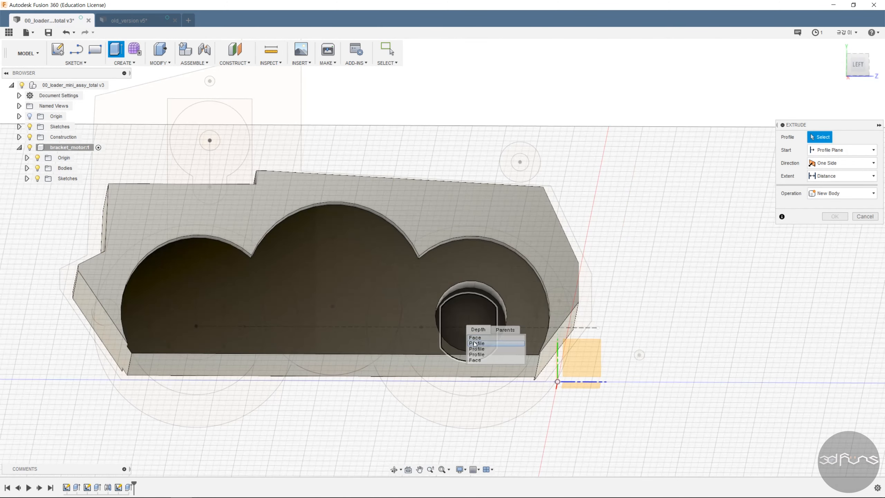
left_click(466, 316)
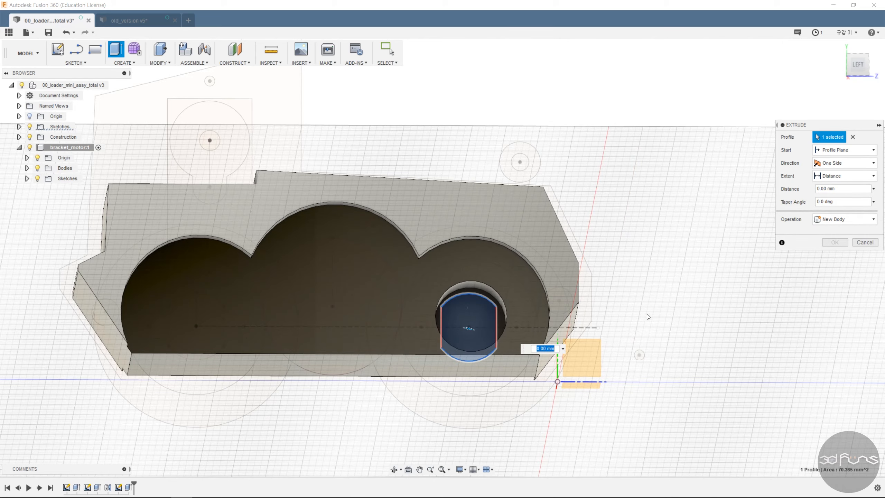
middle_click_drag(648, 317, 575, 349, "shift")
left_click_drag(457, 338, 611, 265)
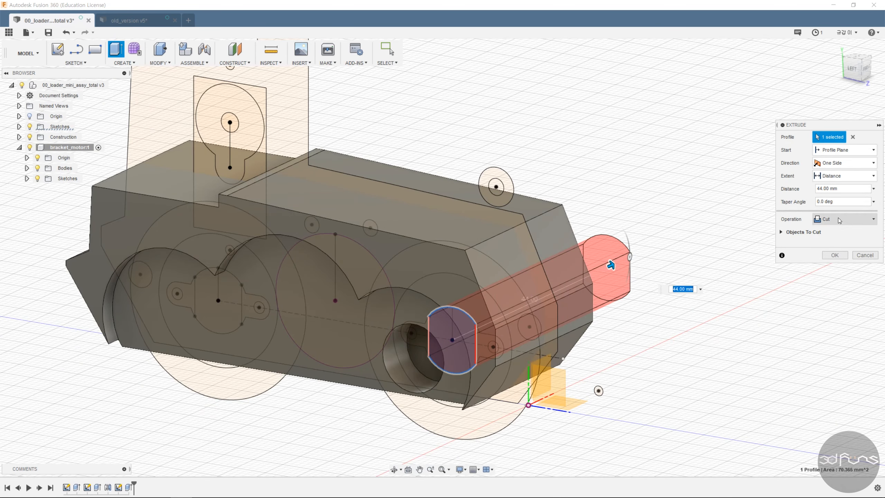
left_click(846, 175)
left_click(846, 200)
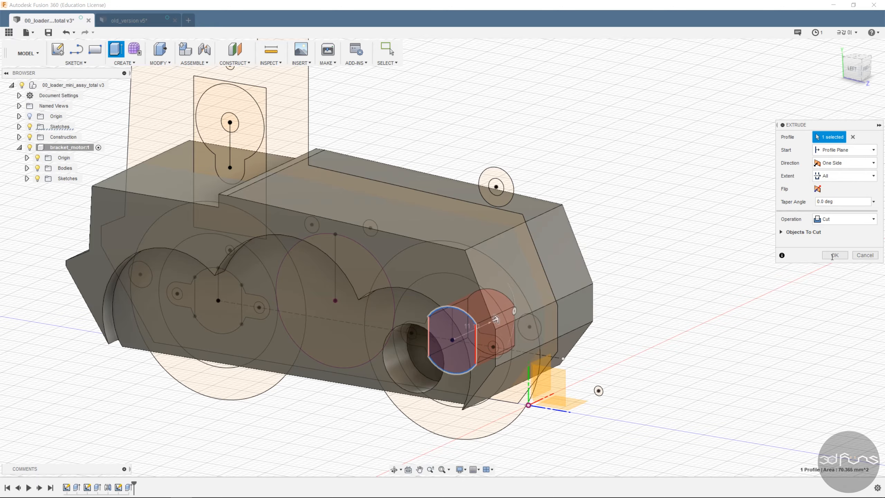
left_click(836, 258)
mouse_move(672, 259)
middle_mouse_down("shift")
mouse_move(687, 243)
mouse_move(576, 196)
mouse_move(674, 245)
middle_mouse_up("shift")
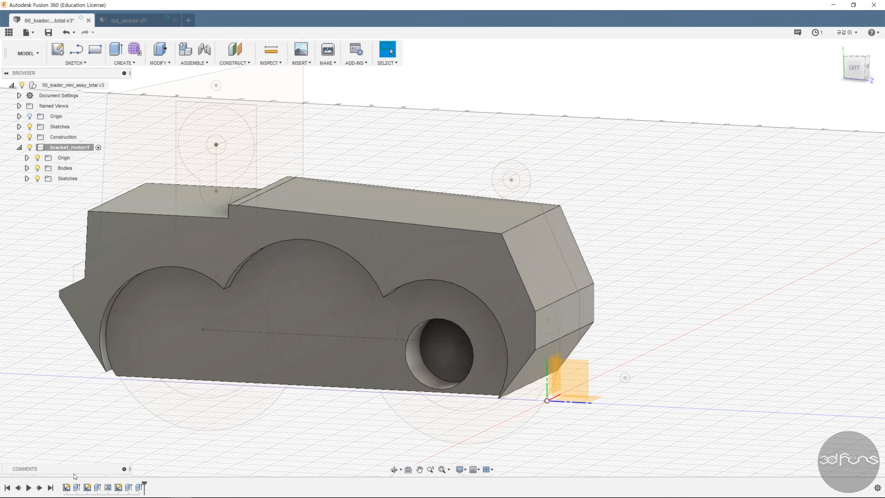
Edit the extrude settings of the flat-sided cut at the round hole.
right_click(139, 487)
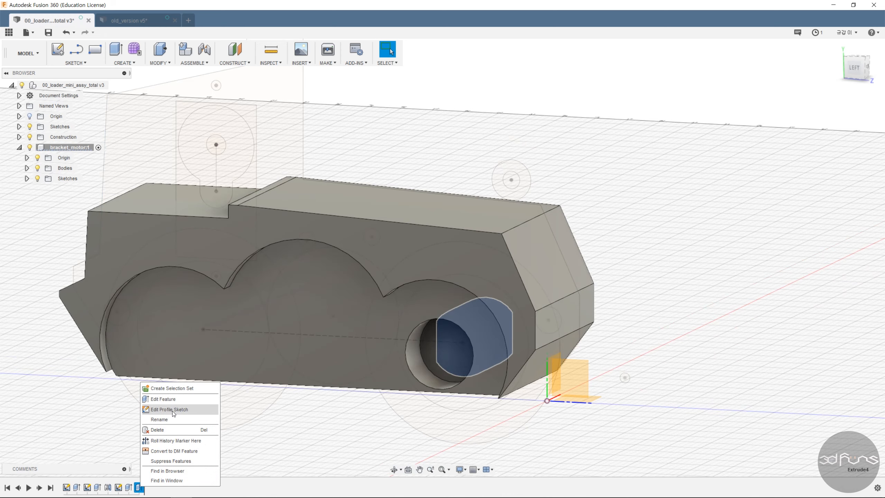
left_click(175, 402)
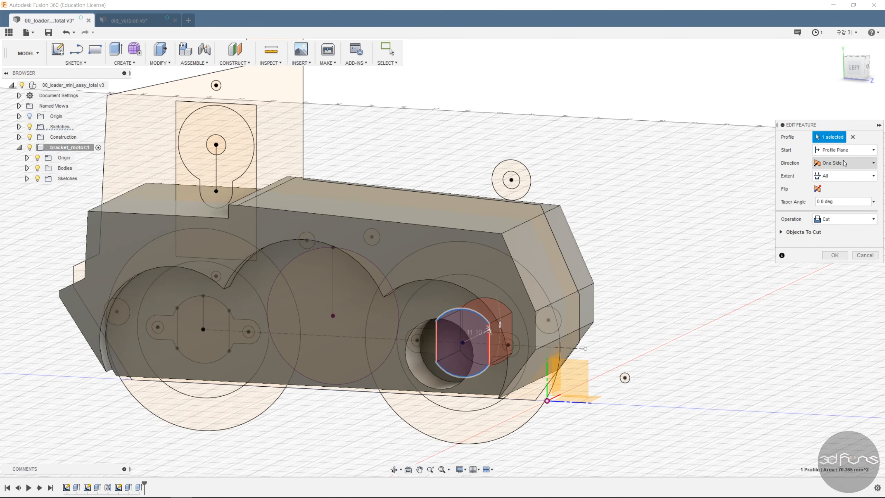
left_click(834, 307)
scroll(640, 277, "down", 3)
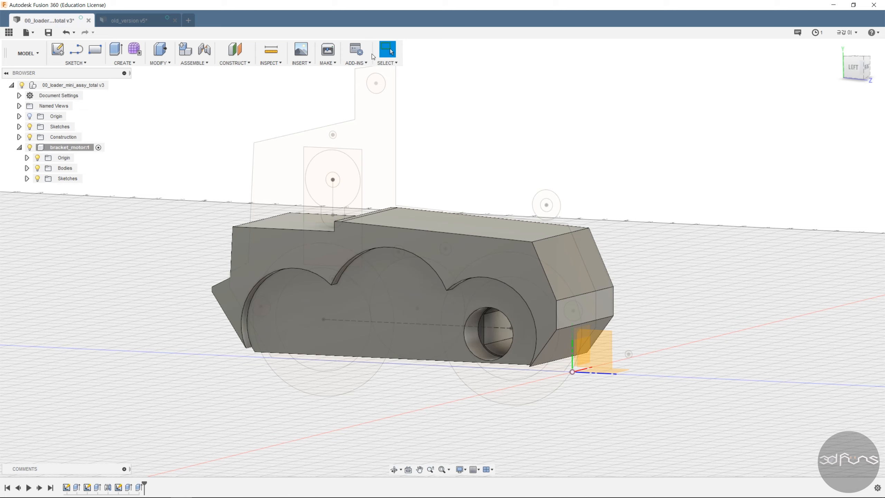
Delete the latest extrude cut from the model history.
right_click(139, 487)
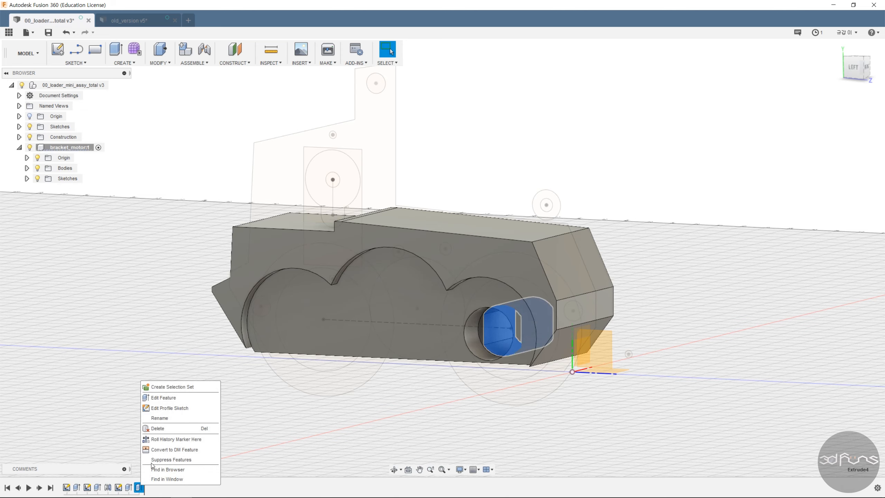
left_click(158, 428)
scroll(632, 185, "down", 3)
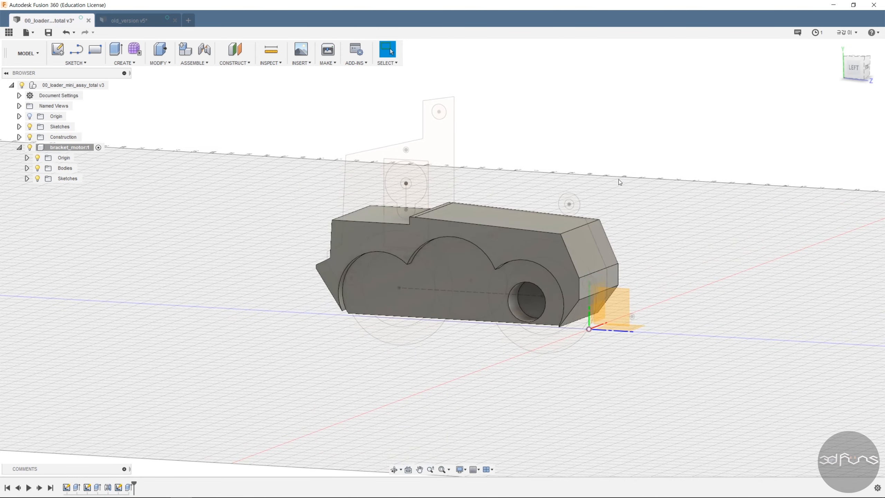
Create a sketch on the side-facing origin plane and draw a circle from the round hole's center out to its edge.
left_click(85, 64)
left_click(80, 73)
left_click(611, 303)
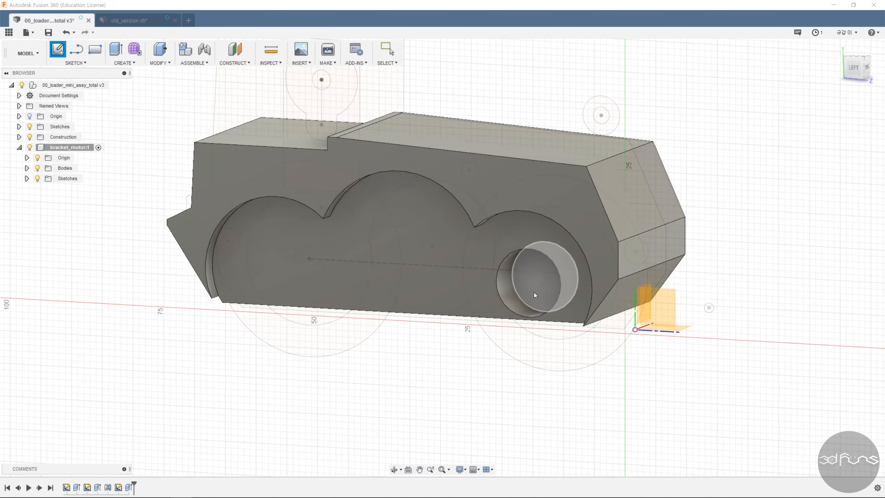
scroll(457, 246, "up", 3)
key("c")
left_click(454, 237)
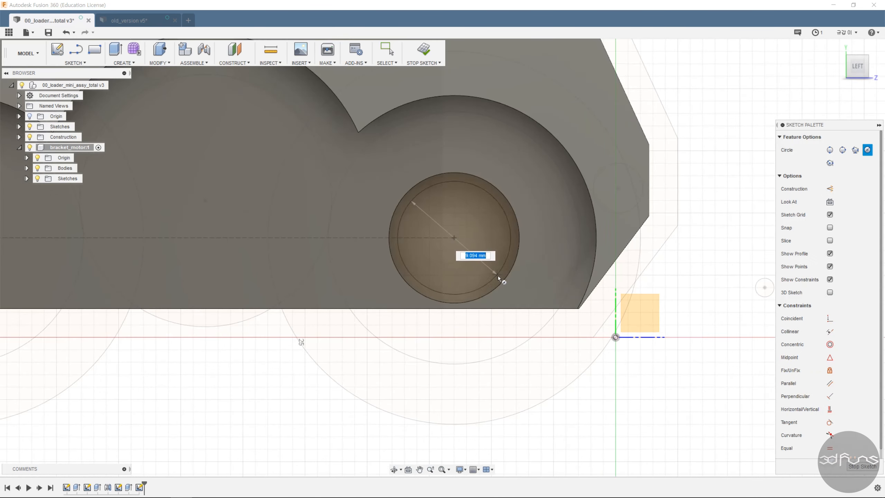
left_click(503, 280)
Draw two upright chord lines across the circle, one on each side of its center.
key("l")
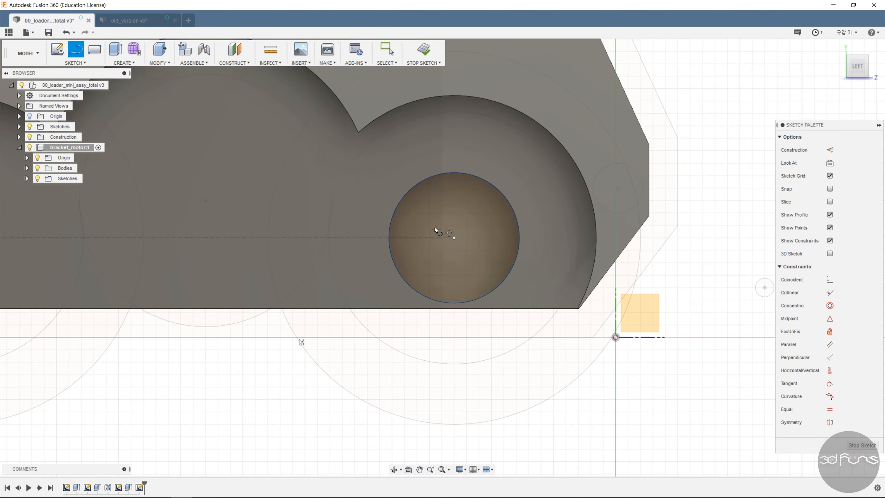
left_click(400, 201)
left_click(400, 275)
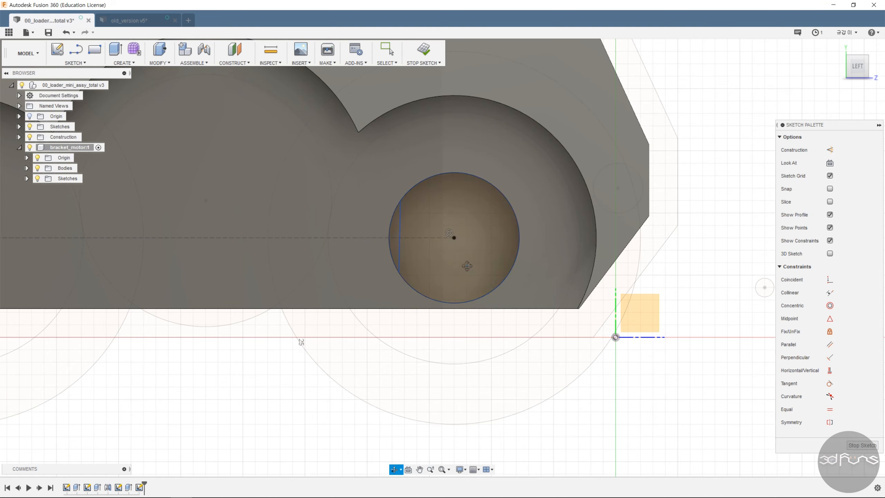
middle_click_drag(466, 264, 475, 247, "shift")
left_click(505, 198)
left_click(505, 274)
left_click(830, 163)
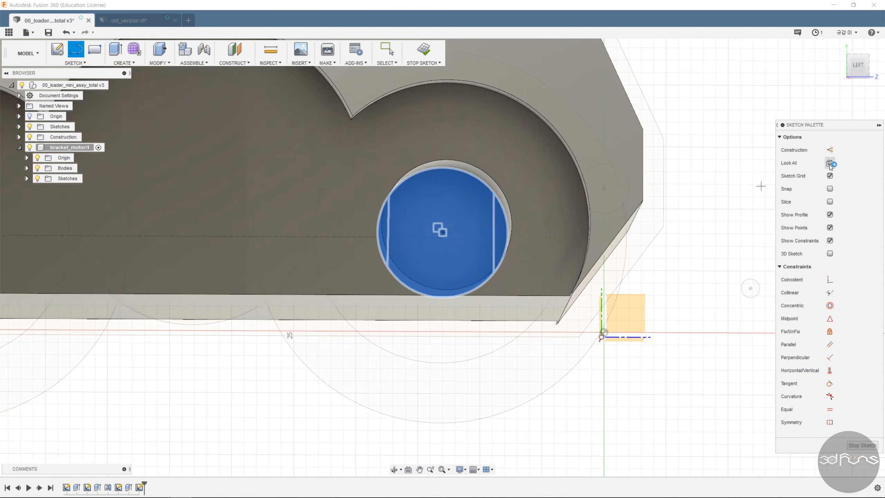
middle_click_drag(559, 198, 746, 303)
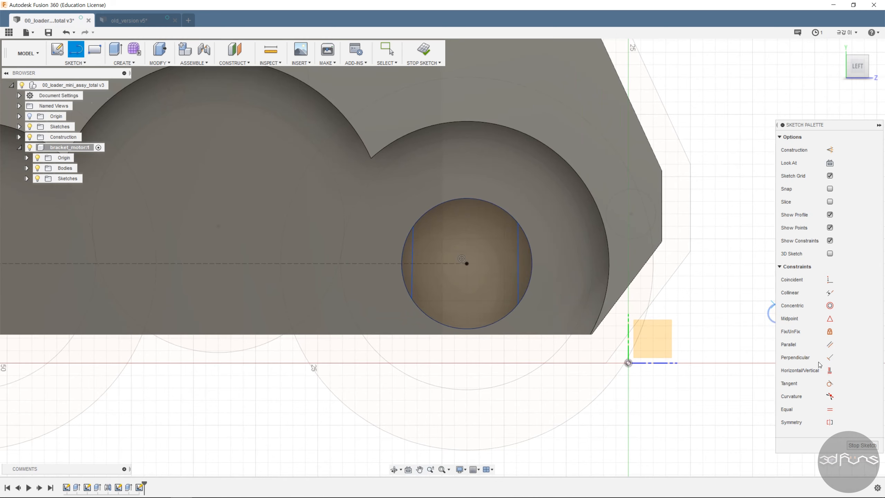
Draw a center line from the circle's center down to its lowest point and make the two chords symmetric about it.
left_click(467, 263)
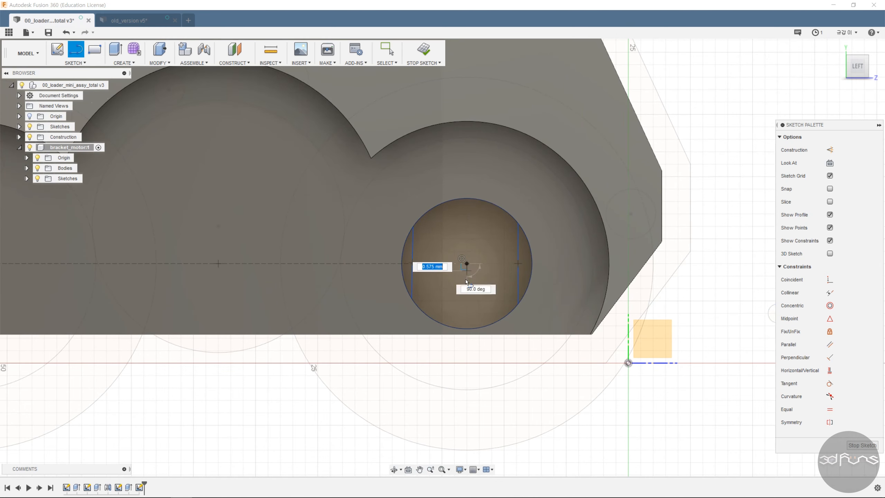
left_click(467, 328)
key("Escape")
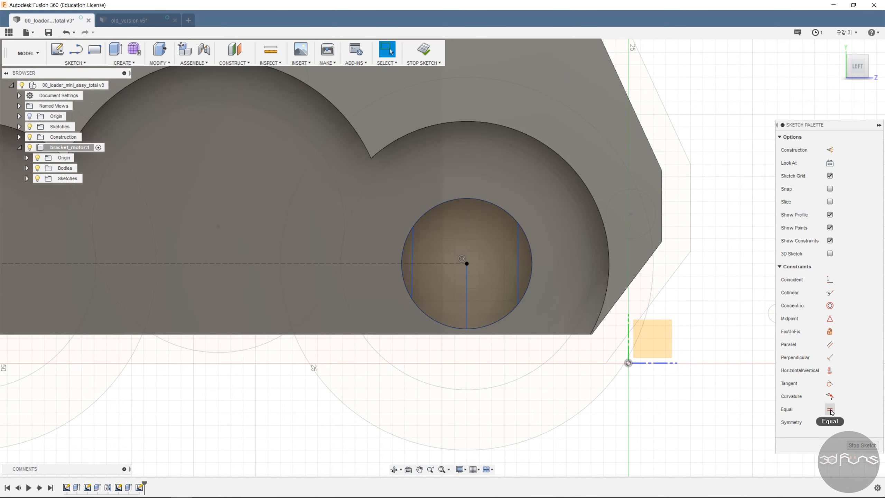
left_click(829, 422)
left_click(413, 226)
left_click(518, 223)
left_click(467, 286)
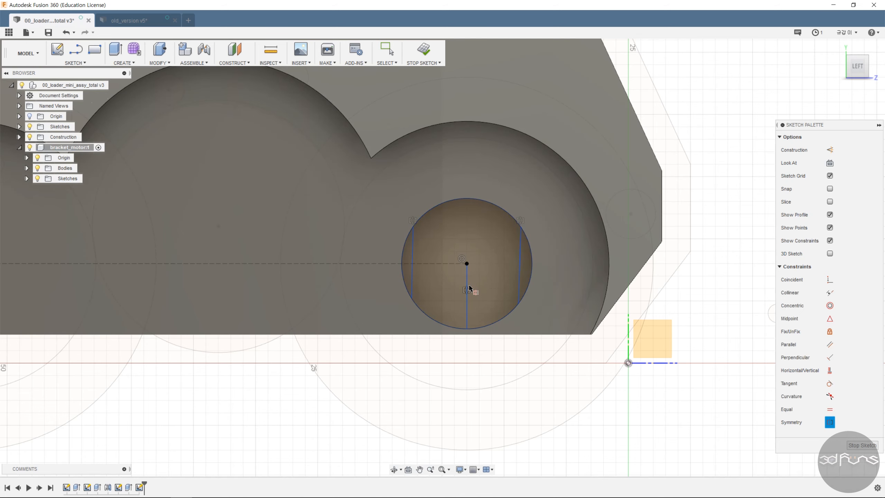
Apply a vertical constraint to both chord lines.
left_click(830, 370)
left_click(519, 264)
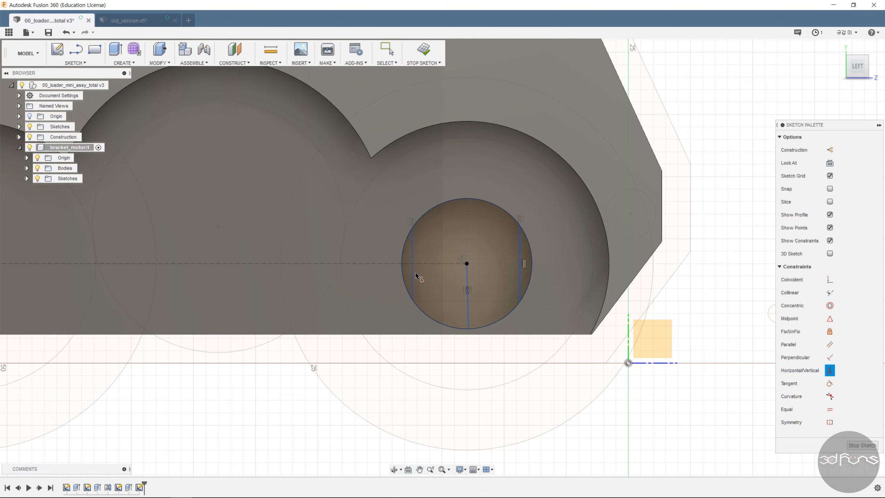
left_click(413, 276)
Dimension the chord spacing as 8.5 mm, make the center line vertical and finish the sketch.
left_click(519, 279)
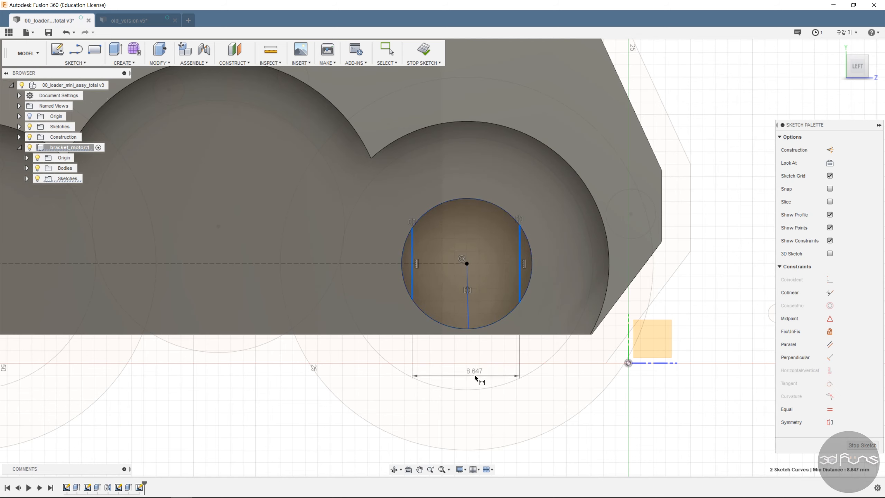
left_click(478, 376)
type("8.5")
key("Return")
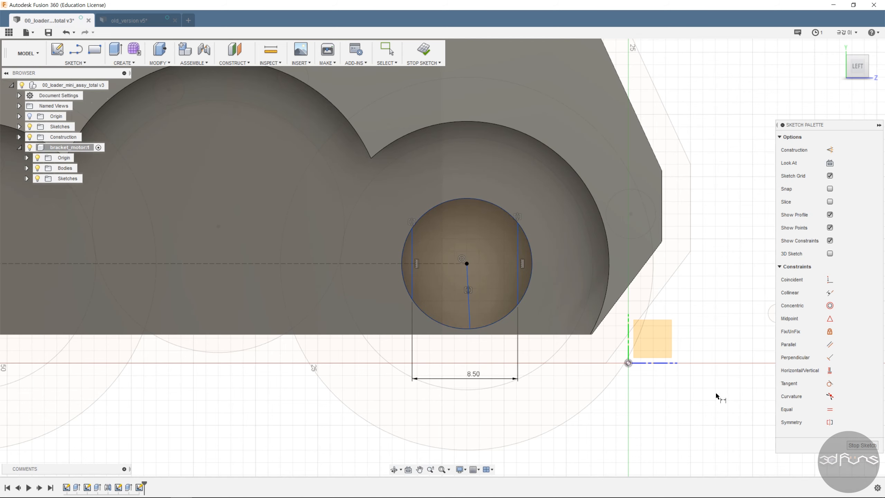
left_click(469, 307)
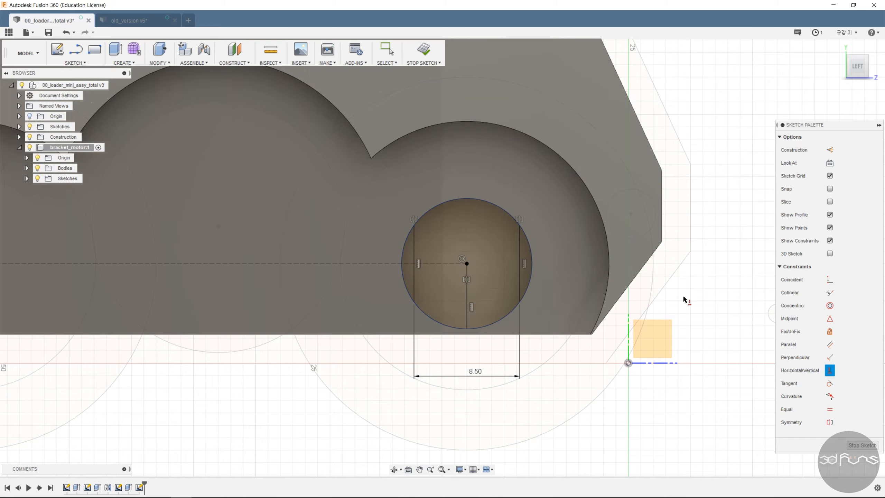
left_click(424, 52)
Extrude the flat-sided profile between the two chords as a cut through the bracket with the All extent.
key("e")
left_click(503, 278)
scroll(483, 343, "down", 3)
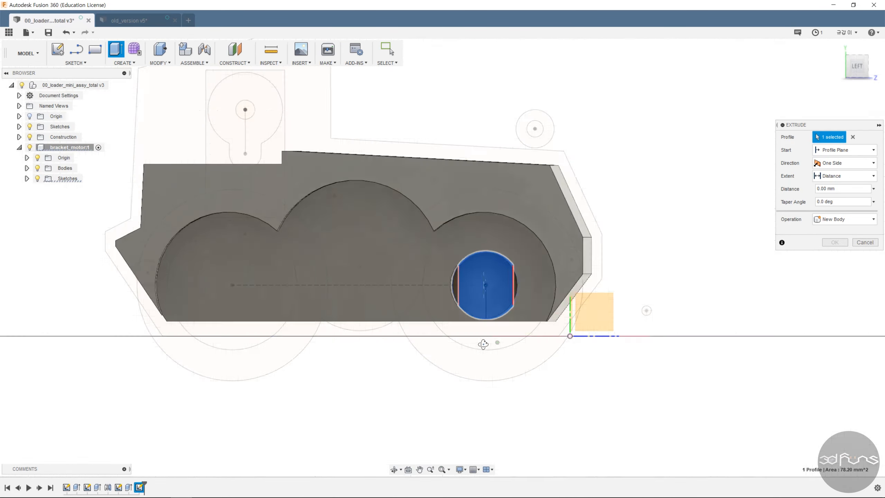
middle_click_drag(483, 344, 401, 366, "shift")
left_click_drag(456, 291, 662, 260)
left_click(845, 176)
left_click(841, 209)
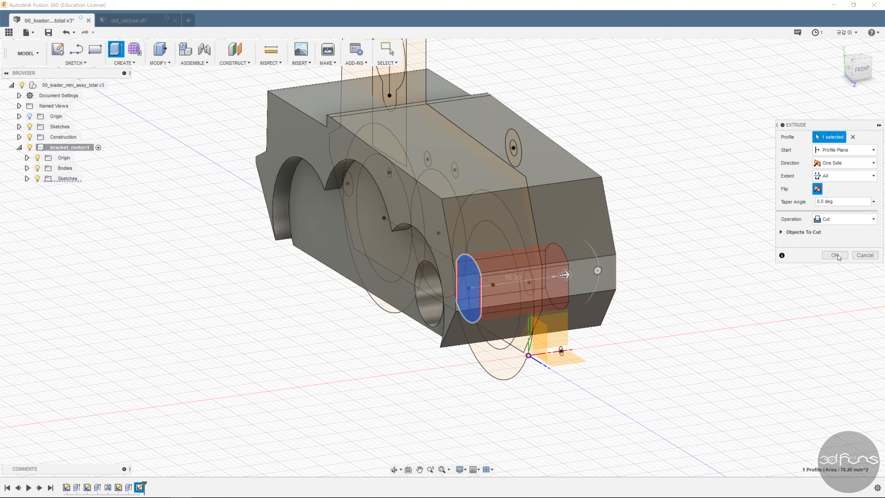
left_click(837, 255)
middle_click_drag(672, 286, 724, 274, "shift")
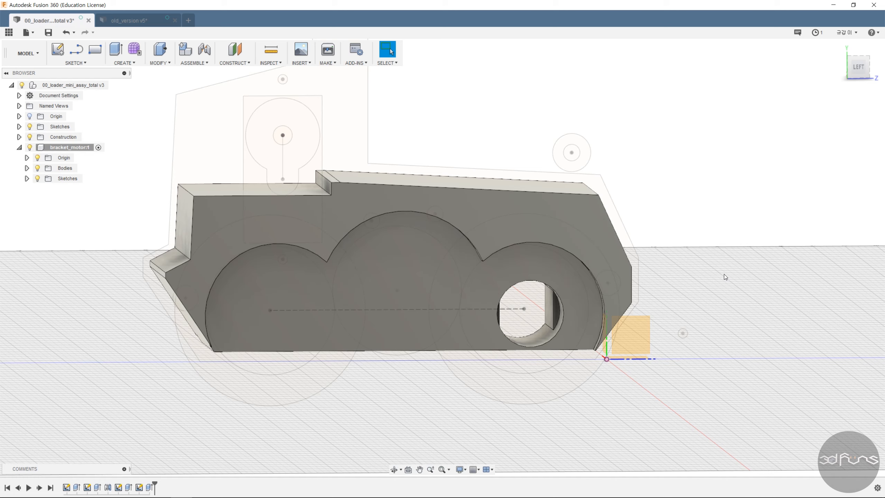
Create a sketch on the side-facing origin plane and draw a small circle at the center of the middle arc recess.
scroll(533, 140, "down", 3)
middle_click_drag(532, 139, 493, 124, "shift")
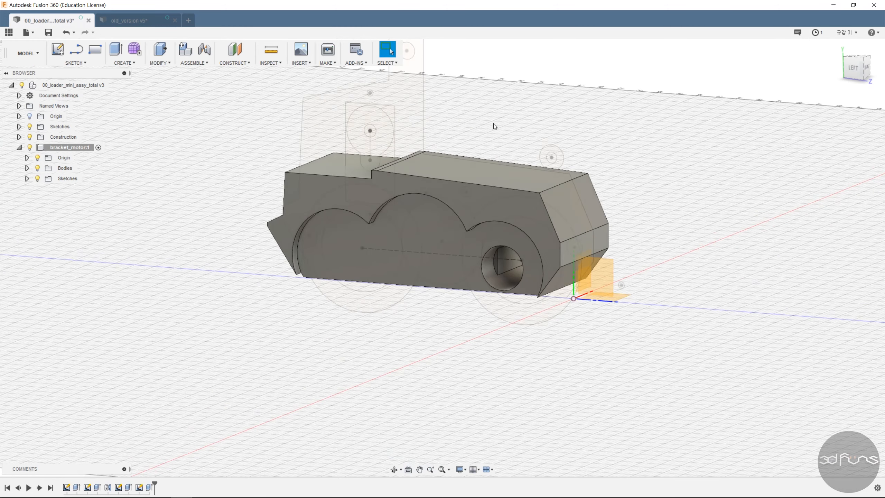
left_click(83, 65)
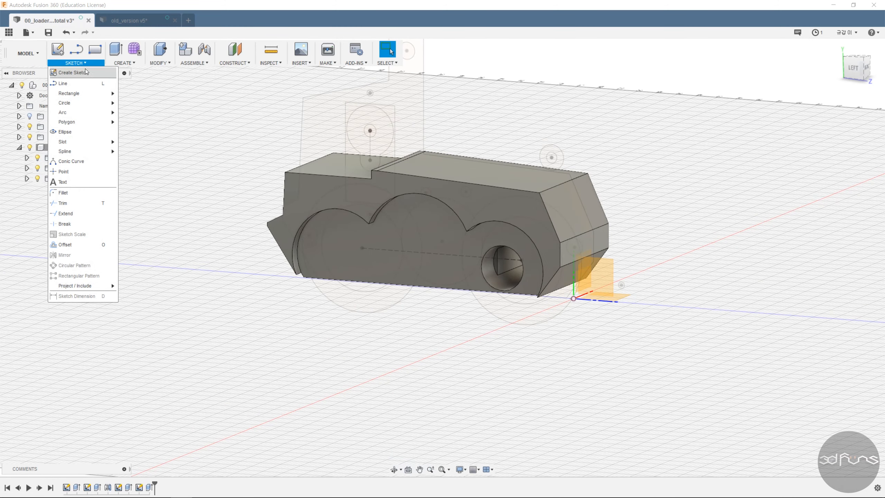
left_click(85, 68)
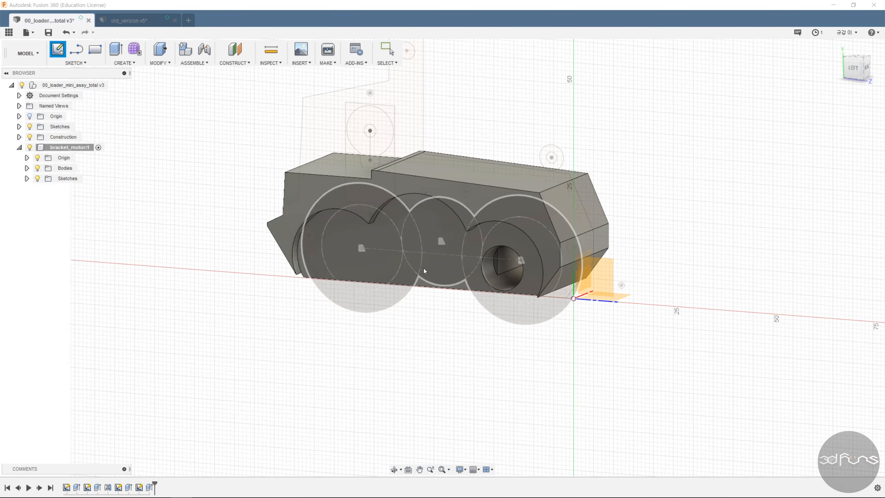
left_click(606, 280)
scroll(164, 237, "up", 3)
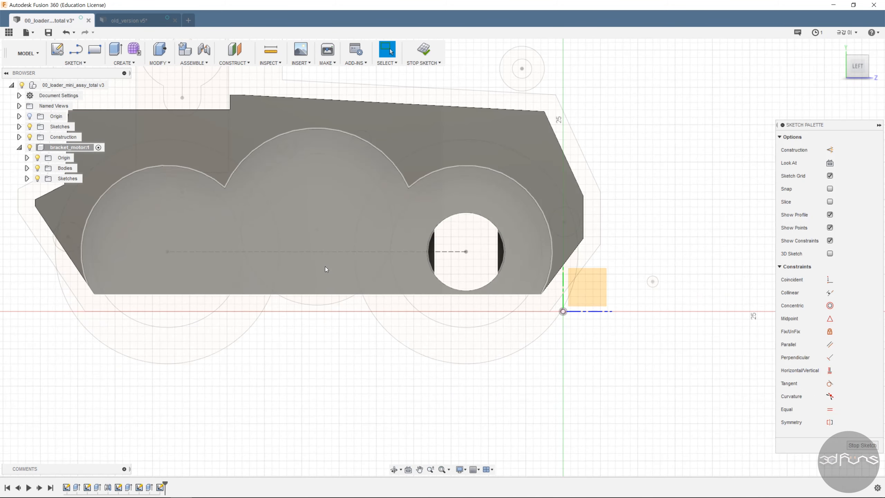
key("c")
left_click(316, 230)
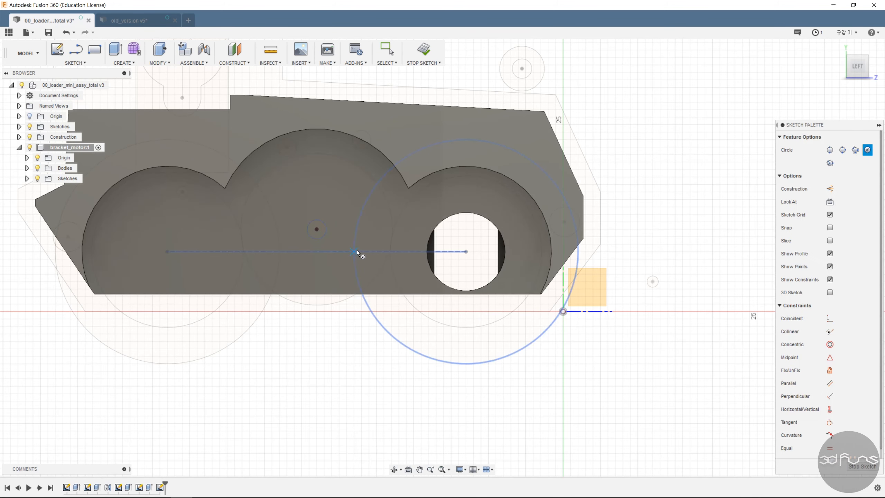
key("Escape")
Dimension the small circle's diameter as 1.5 mm and finish the sketch.
key("d")
left_click(326, 225)
left_click(334, 211)
type("1.5")
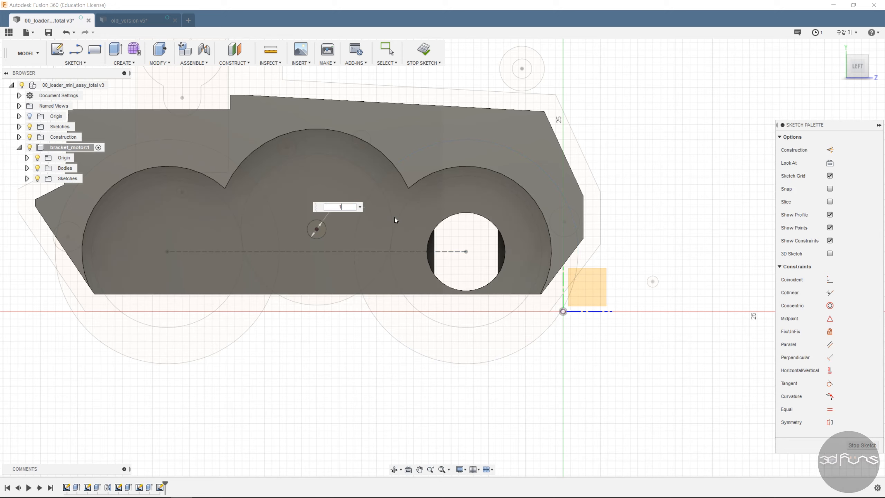
key("Return")
left_click(423, 49)
Extrude the small center circle as a two-sided cut through the bracket with the All extent.
key("e")
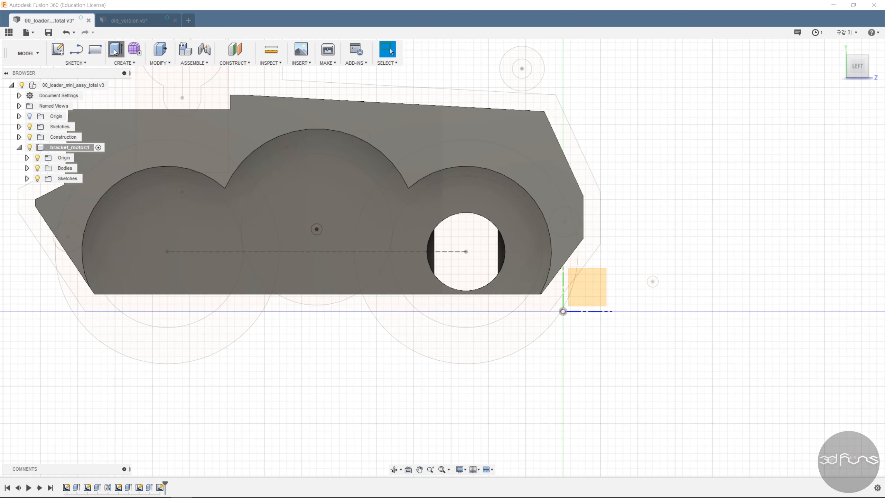
left_click(317, 227)
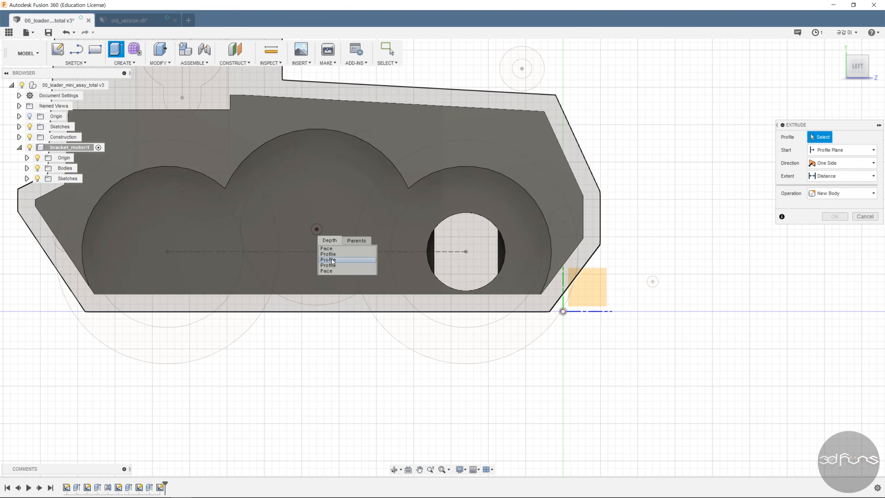
left_click(329, 254)
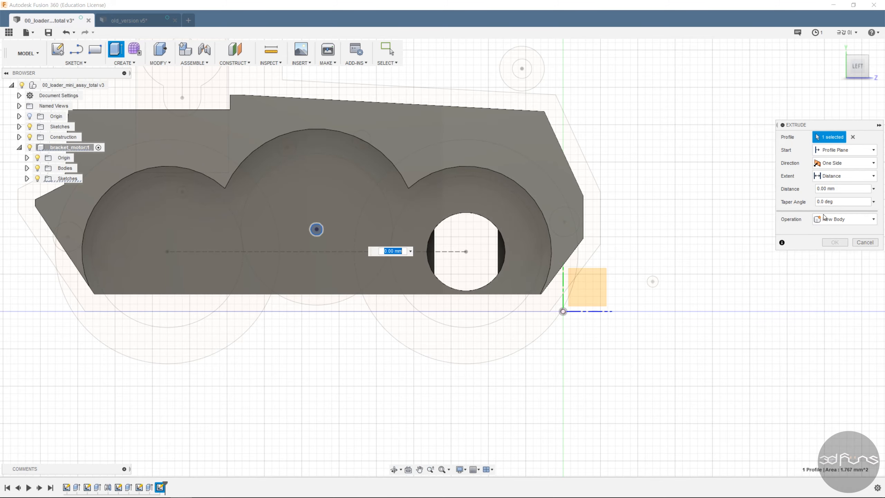
type("-32")
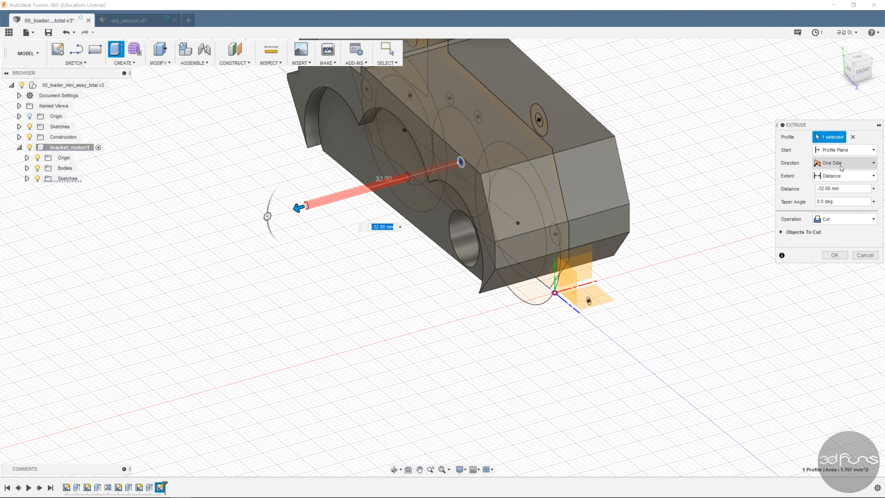
left_click(841, 168)
left_click(836, 183)
left_click(842, 189)
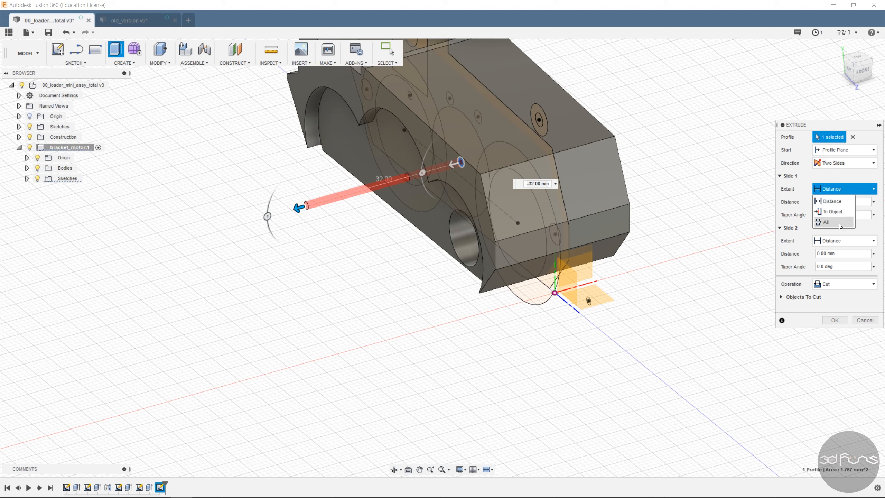
left_click(832, 222)
left_click(834, 320)
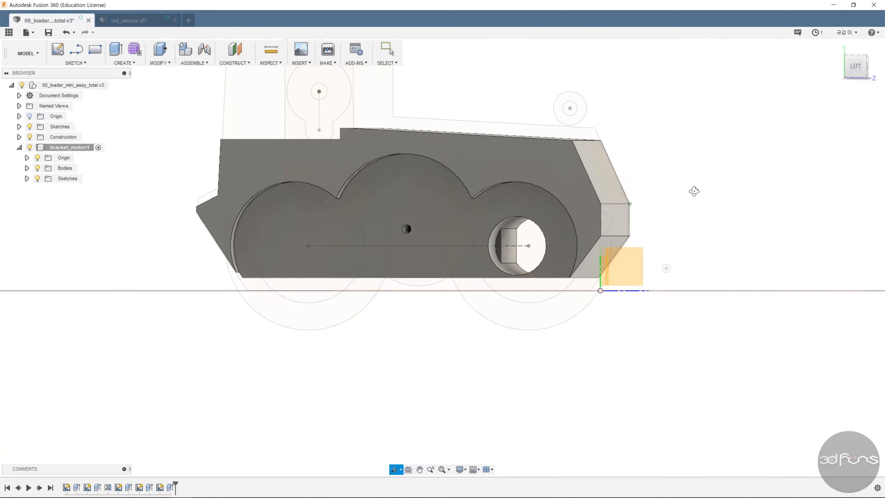
Create a sketch on the recessed right-side face and draw a circle about 8.9 mm in diameter at the rear arc recess's center.
middle_click_drag(693, 191, 689, 206, "shift")
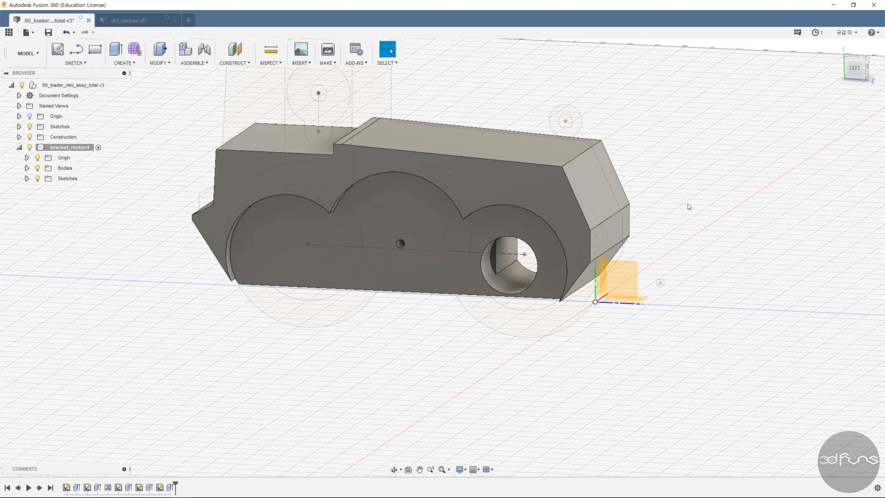
scroll(605, 346, "down", 3)
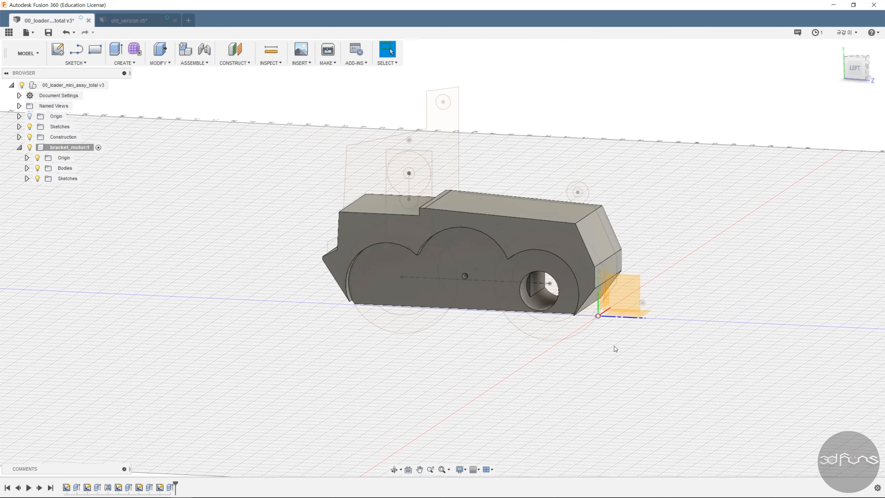
mouse_move(614, 346)
middle_mouse_down("shift")
mouse_move(495, 340)
mouse_move(491, 366)
middle_mouse_up("shift")
left_click(85, 63)
left_click(85, 72)
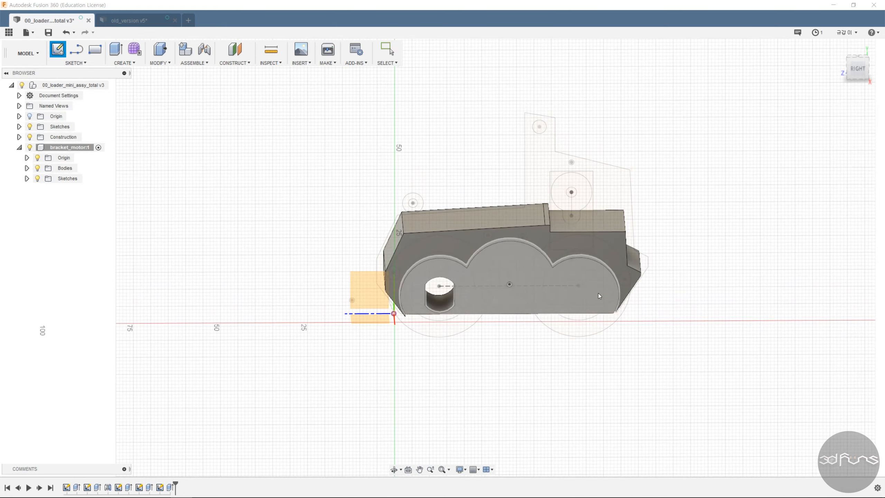
left_click(598, 293)
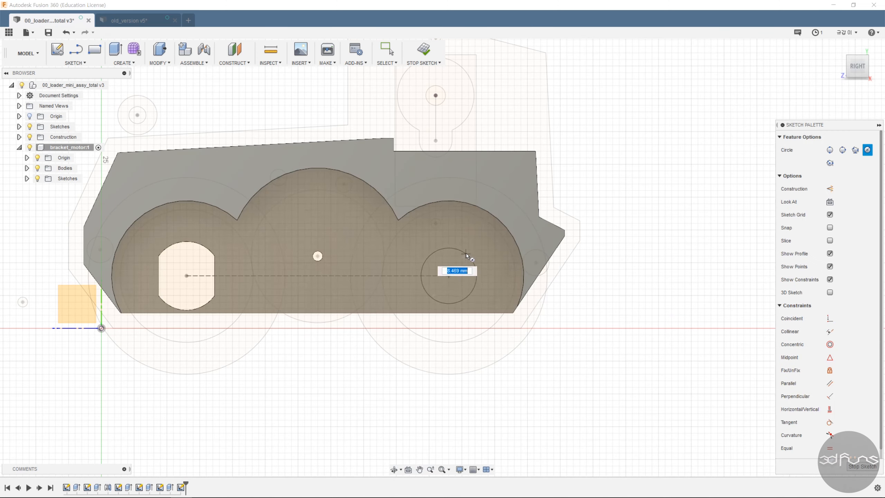
left_click(467, 254)
key("Escape")
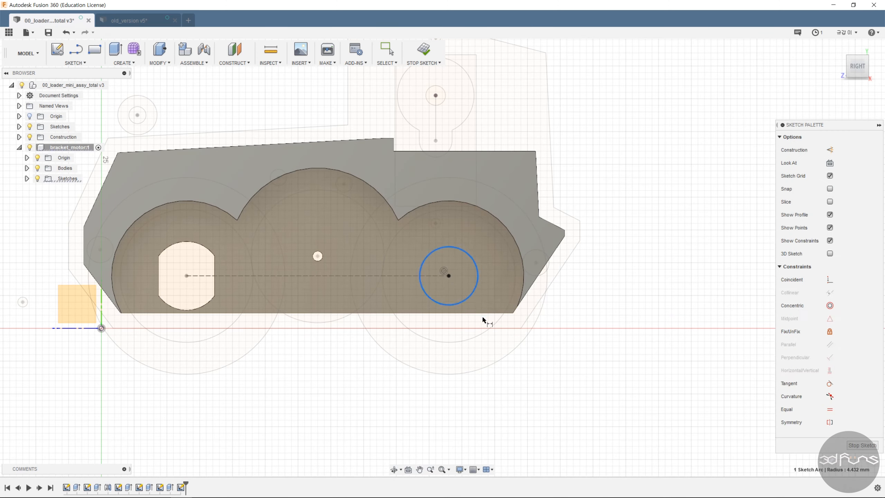
Dimension the rear circle's diameter as 10.5 mm and finish the sketch.
left_click(487, 349)
type("10.5")
key("Return")
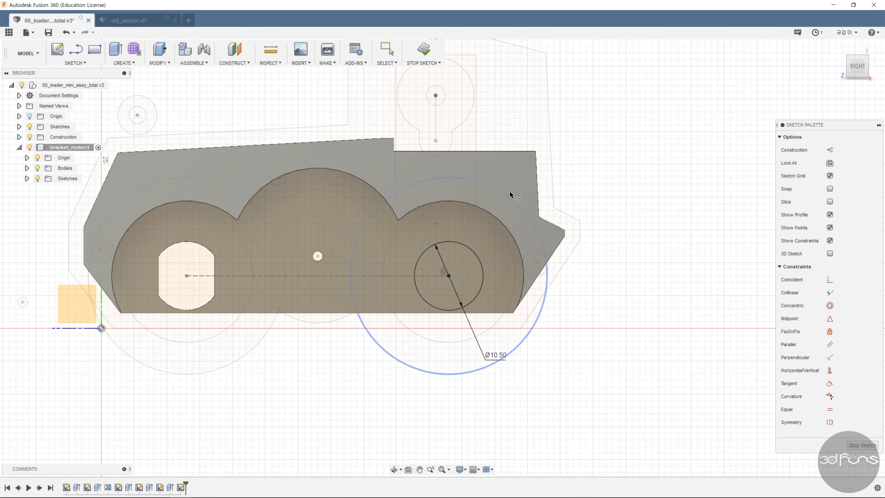
left_click(423, 51)
Extrude the 10.5 mm circle by -6.9 mm as a cut into the bracket.
left_click(115, 51)
left_click(438, 263)
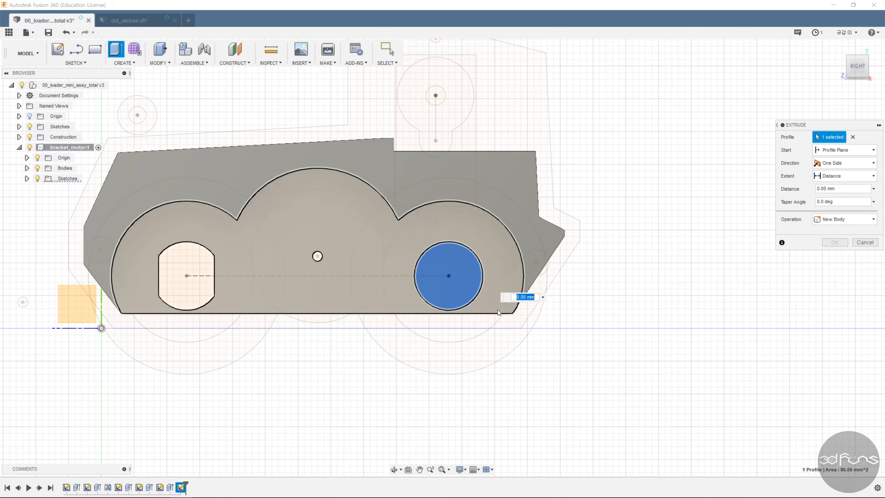
type("-6.9")
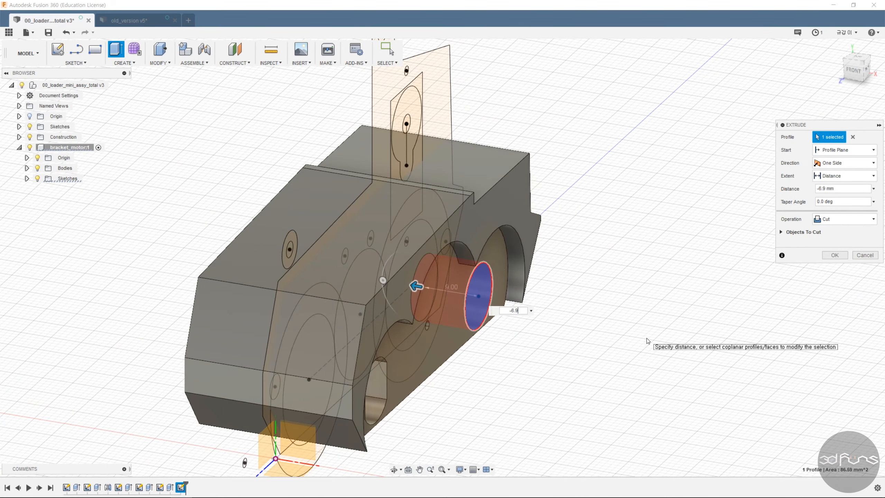
key("Return")
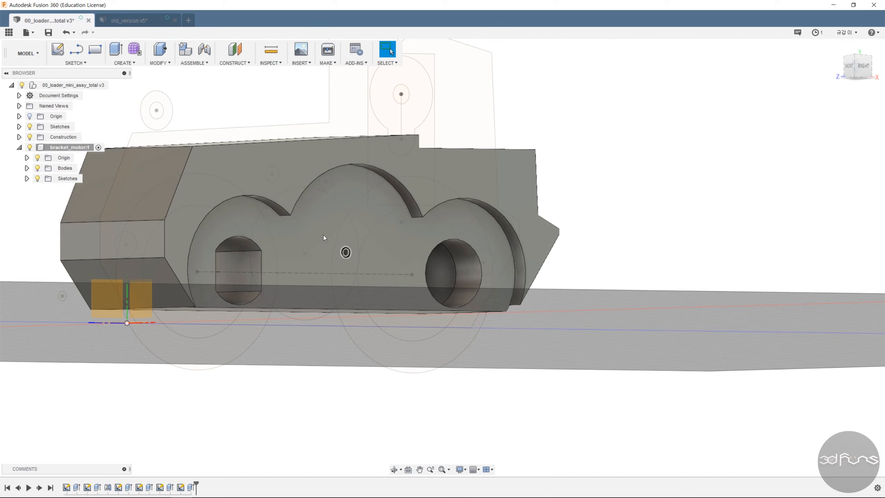
Create a sketch on the floor of the round rear pocket and draw a concentric circle reaching the pocket's edge.
left_click(79, 63)
left_click(75, 74)
left_click(446, 269)
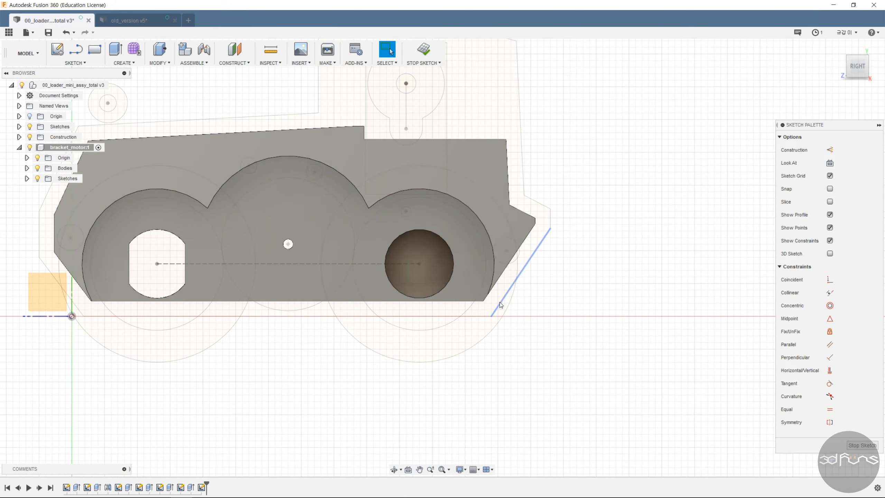
scroll(413, 249, "up", 3)
key("c")
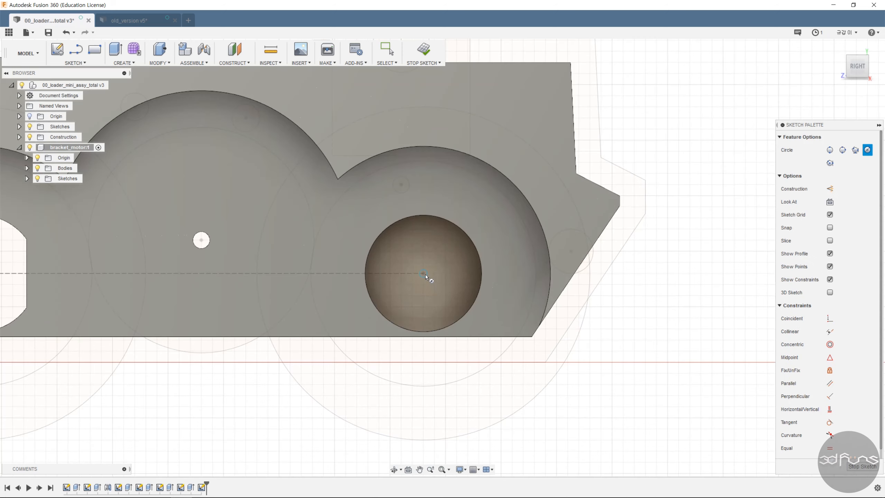
left_click(424, 274)
left_click(477, 250)
Draw two roughly vertical chords across the pocket circle and a line from its center down to its lower edge.
key("l")
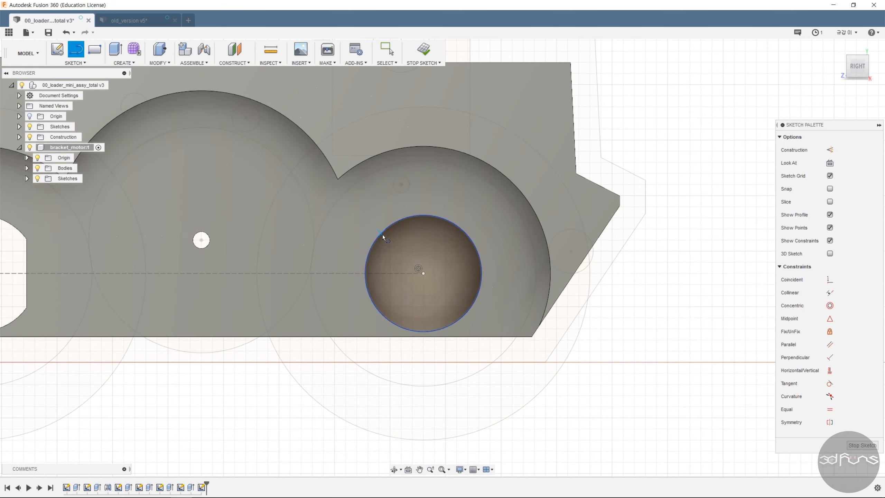
left_click(381, 235)
double_click(378, 308)
left_click(468, 237)
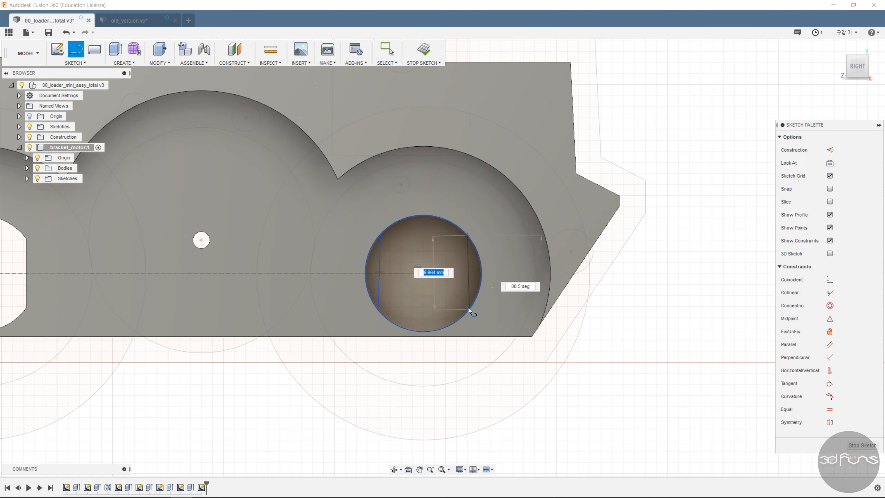
double_click(470, 308)
left_click(424, 273)
left_click(422, 331)
key("Escape")
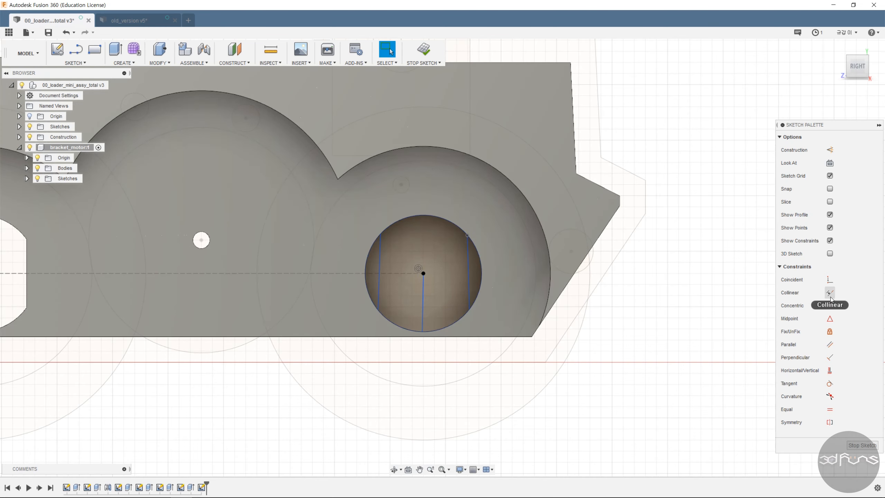
Constrain the chords and center line to vertical and make the chords symmetric about the center line.
left_click(830, 370)
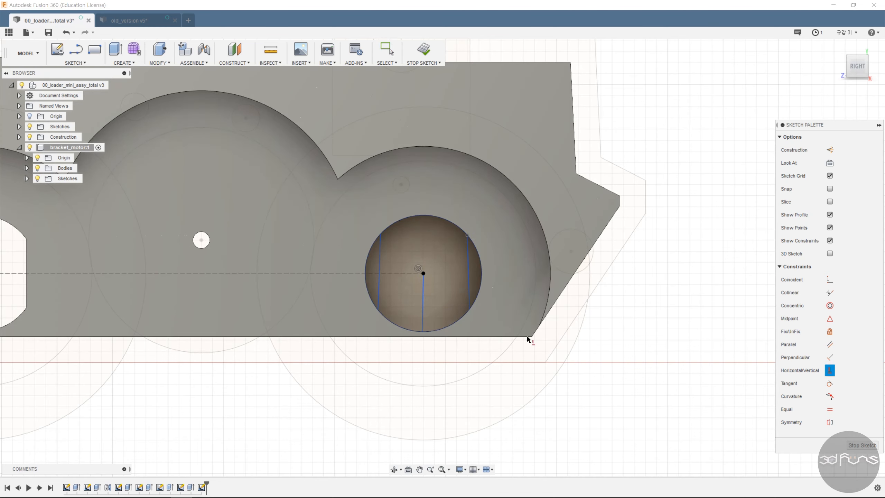
left_click(380, 292)
left_click(829, 422)
left_click(379, 236)
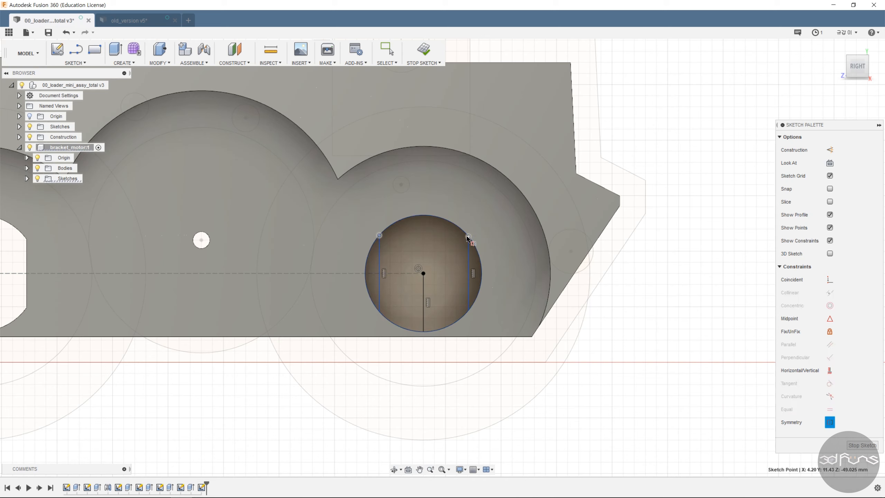
left_click(469, 237)
left_click(424, 292)
Dimension the spacing between the two chords as 8.50 mm and finish the sketch.
key("d")
left_click(379, 289)
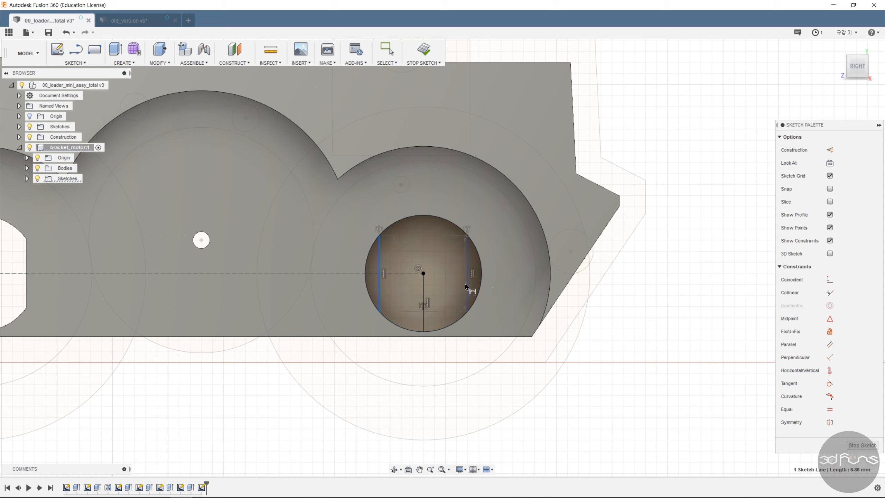
left_click(468, 290)
left_click(425, 390)
type("8.50")
key("Return")
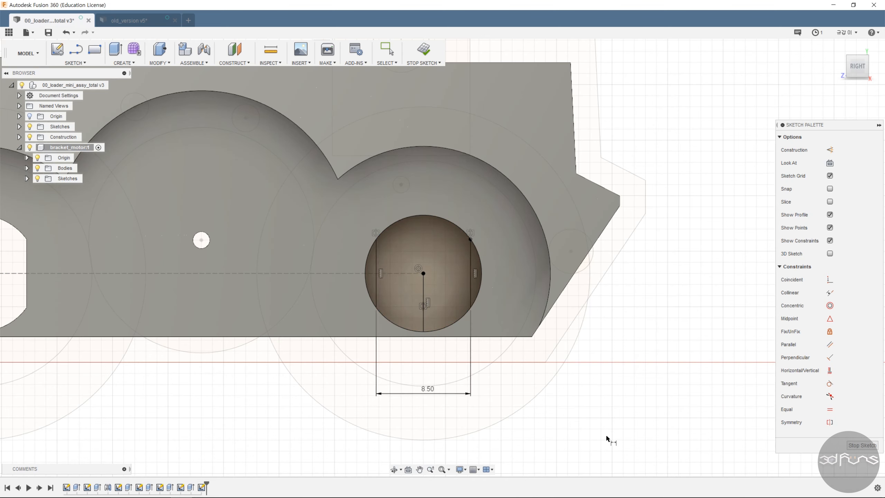
left_click(424, 51)
Extrude the flat-sided profile between the chords as a cut through the bracket with the All extent.
left_click(119, 48)
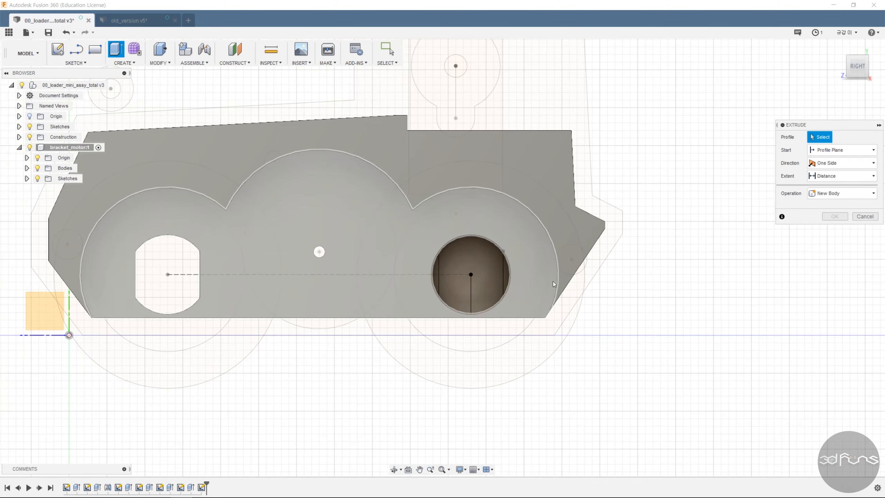
left_click(484, 260)
left_click_drag(497, 262, 709, 175)
left_click(834, 176)
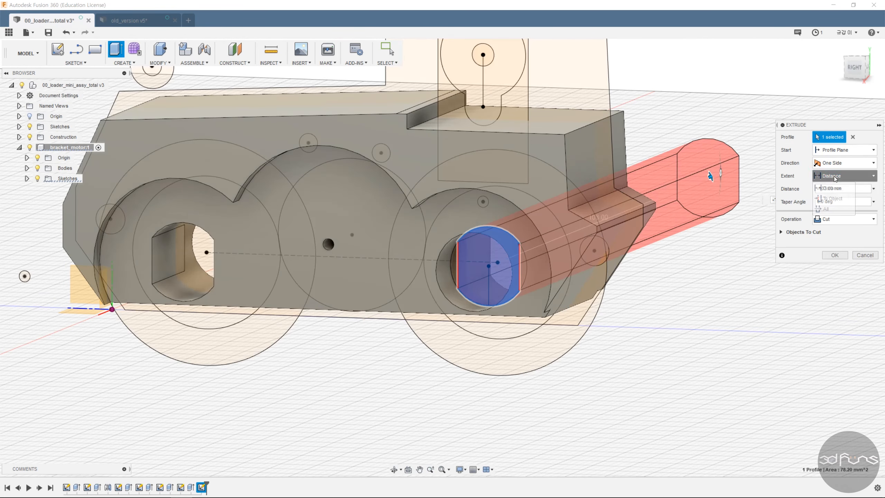
left_click(836, 206)
left_click(830, 255)
Create an offset construction plane from the front-facing origin plane, positioned within the front of the bracket.
scroll(671, 279, "down", 2)
mouse_move(671, 279)
middle_mouse_down("shift")
mouse_move(669, 269)
mouse_move(708, 260)
mouse_move(672, 274)
middle_mouse_up("shift")
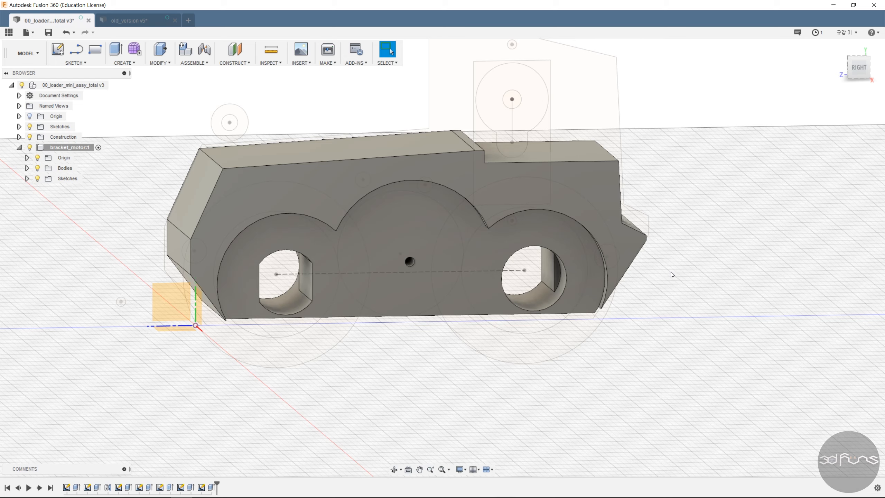
middle_click_drag(672, 275, 682, 155, "shift")
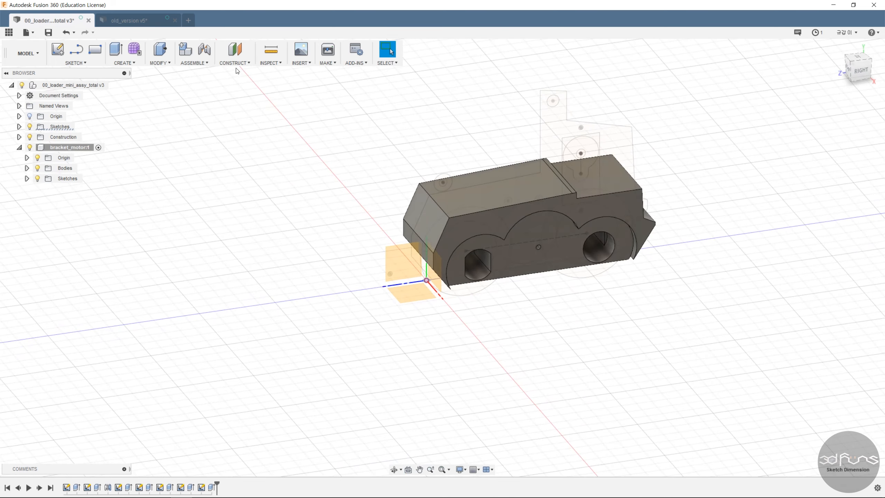
left_click(237, 63)
left_click(249, 72)
left_click(435, 275)
left_click_drag(440, 282, 581, 326)
key("Return")
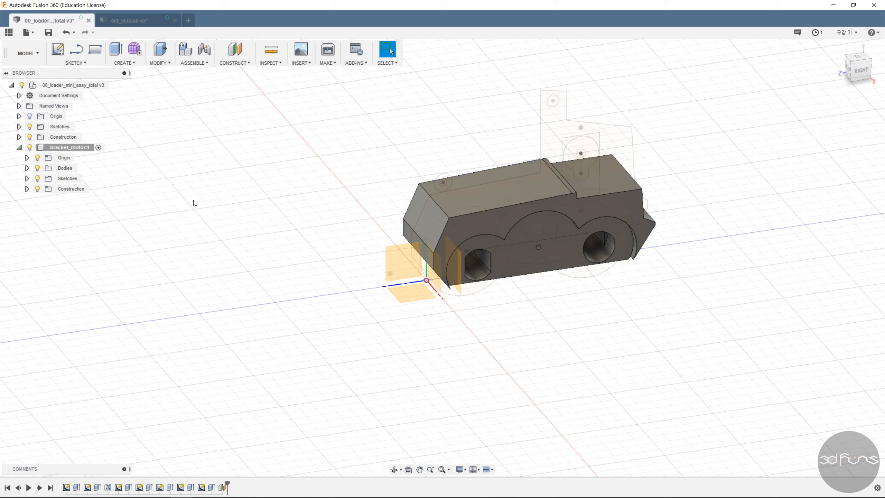
left_click(76, 64)
left_click(72, 73)
middle_click_drag(454, 267, 509, 293, "shift")
scroll(511, 300, "up", 3)
left_click(512, 302)
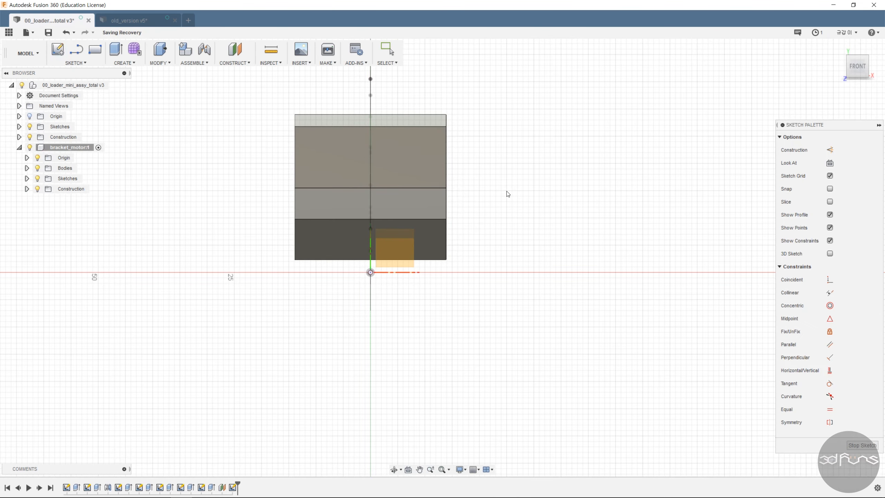
mouse_move(529, 219)
middle_mouse_down("shift")
mouse_move(541, 247)
mouse_move(493, 260)
middle_mouse_up("shift")
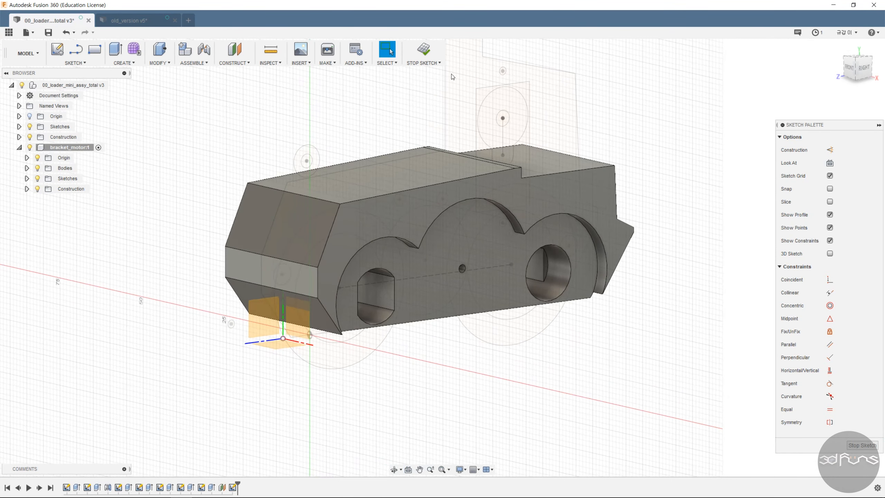
left_click(422, 48)
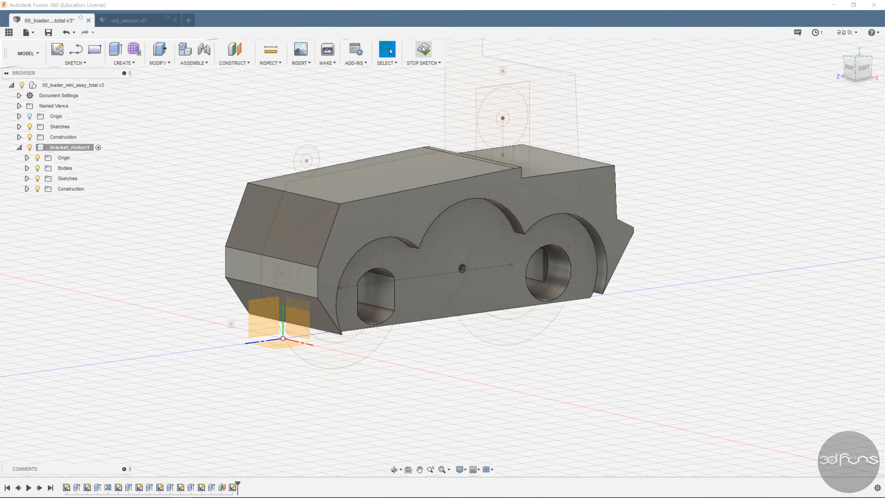
right_click(234, 488)
left_click(257, 431)
Show the assembly's Sketch12, the circle standing on the vertical line above the origin.
left_click(20, 126)
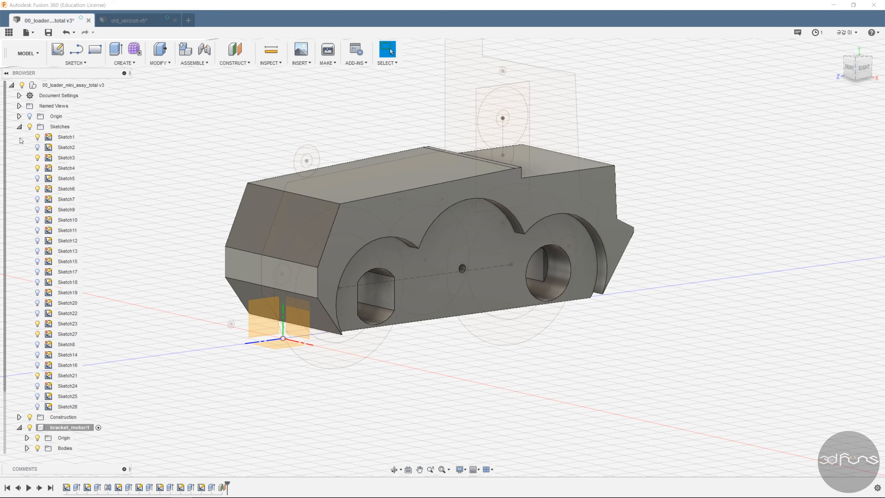
left_click(64, 179)
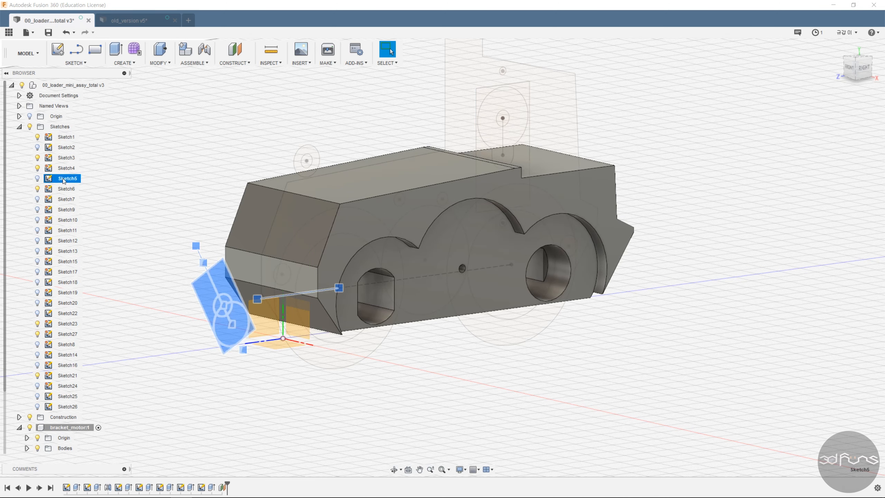
left_click(72, 242)
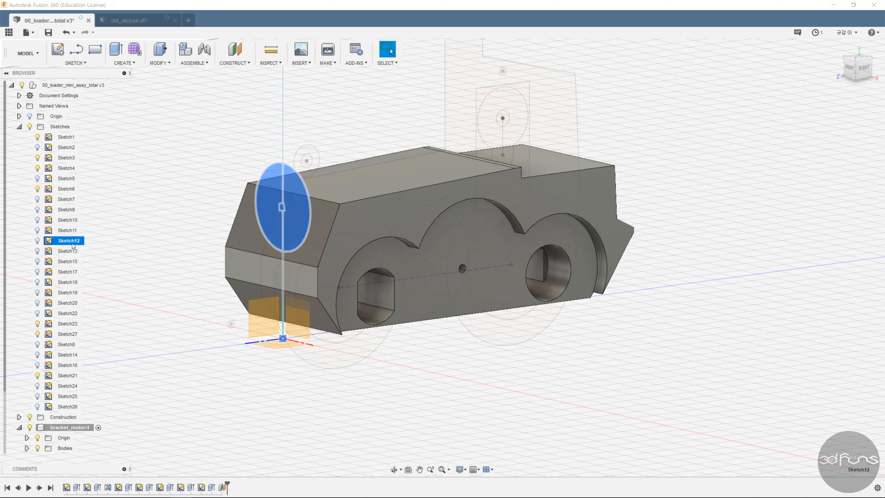
left_click(413, 433)
left_click(20, 127)
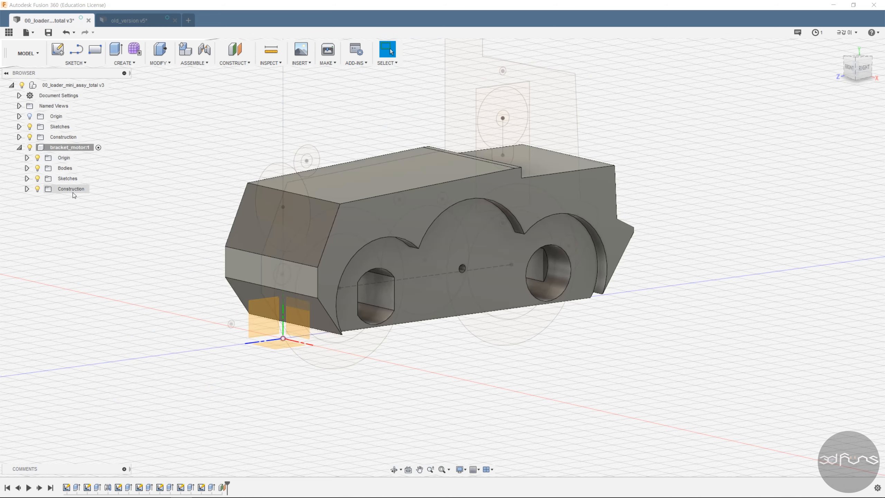
Start a new sketch on the bracket's offset construction plane Plane1.
left_click(70, 148)
left_click(553, 400)
scroll(587, 370, "down", 2)
left_click(27, 188)
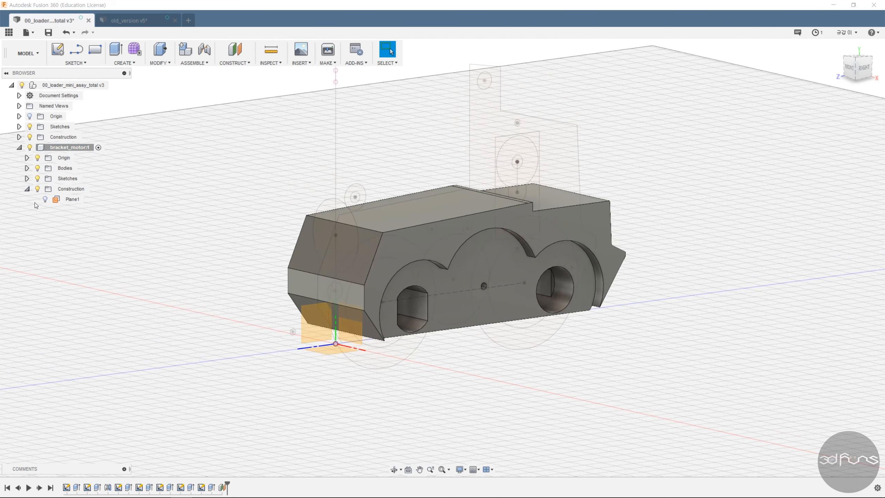
left_click(76, 63)
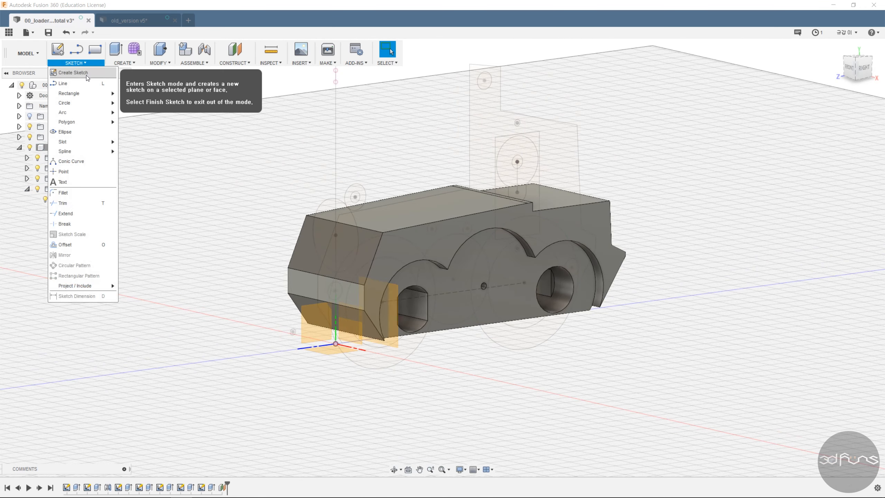
left_click(80, 71)
left_click(392, 315)
Draw a circle concentric with the reference circle and set its diameter to 16.9 mm.
scroll(374, 184, "up", 3)
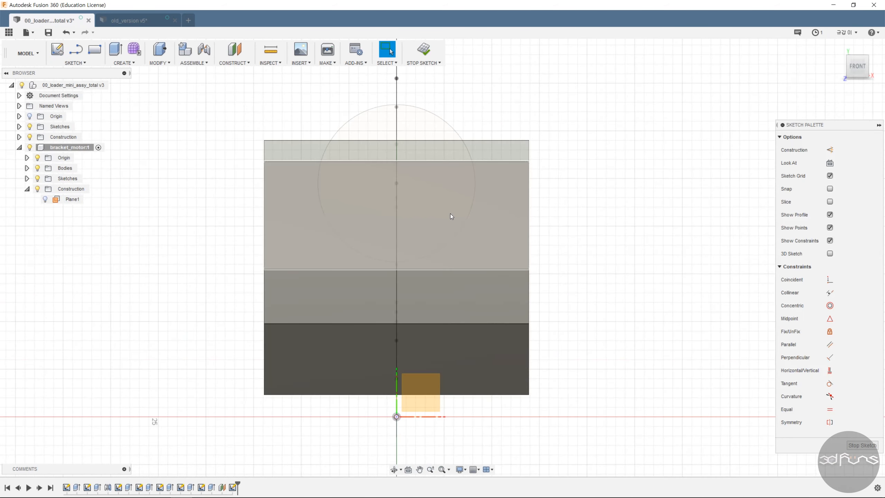
key("c")
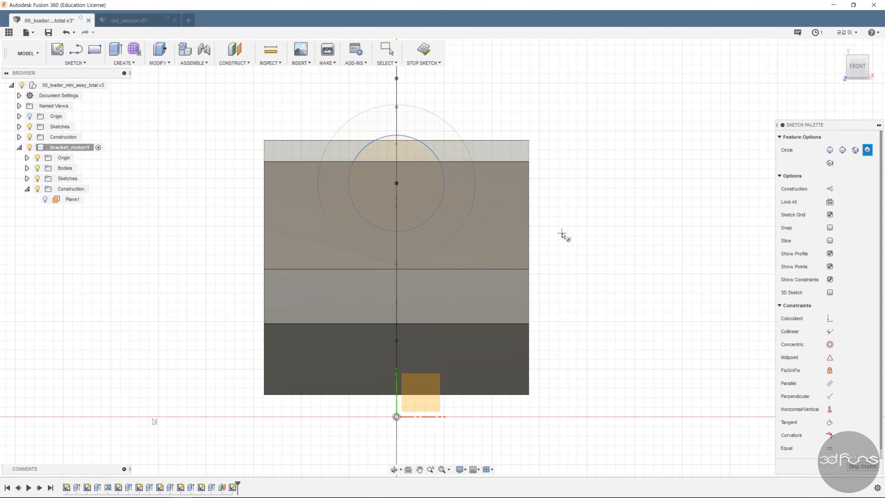
key("d")
left_click(433, 153)
left_click(469, 113)
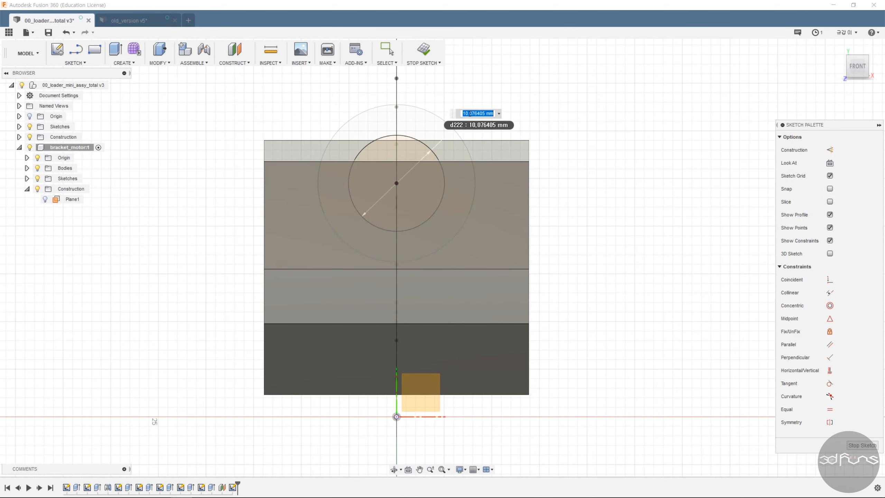
type("16.9")
key("Return")
Draw a rectangle over the circle's upper half and make both vertical sides tangent to the circle.
mouse_move(592, 158)
middle_mouse_down()
mouse_move(614, 213)
mouse_move(607, 242)
middle_mouse_up()
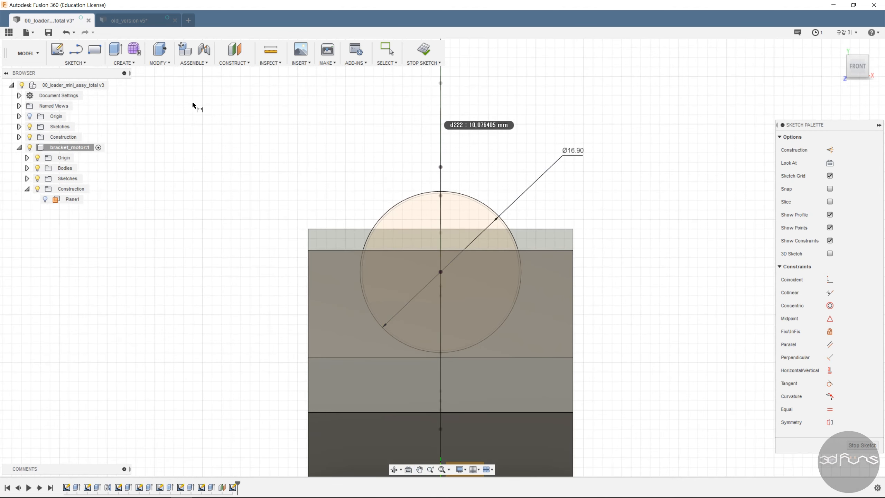
left_click(94, 49)
scroll(358, 273, "up", 3)
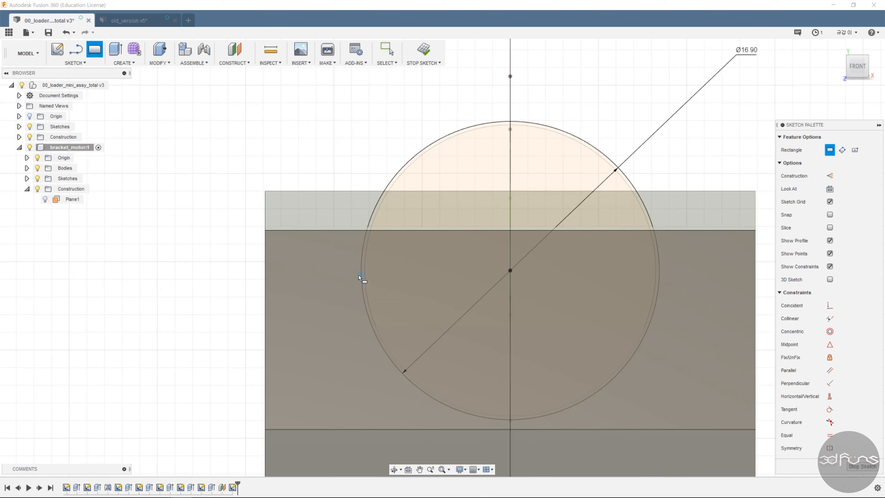
left_click(361, 275)
left_click(664, 102)
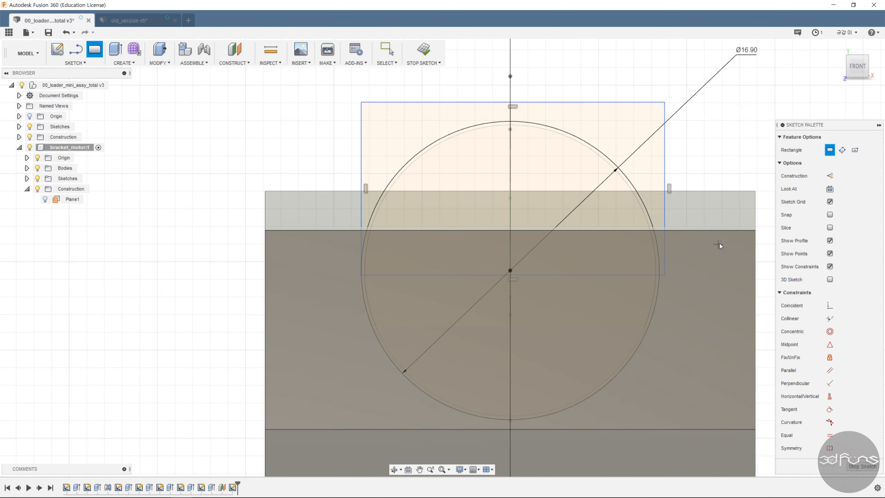
key("Escape")
left_click(830, 383)
left_click(657, 297)
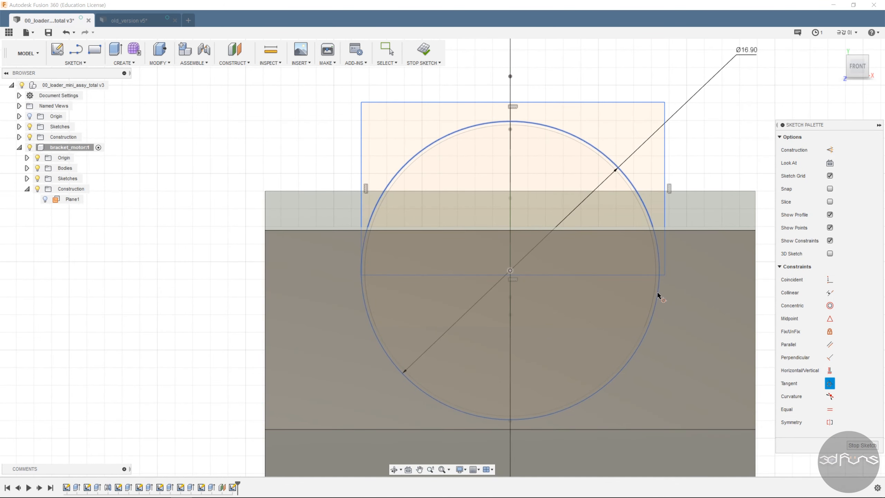
left_click(665, 258)
left_click(361, 168)
left_click(387, 188)
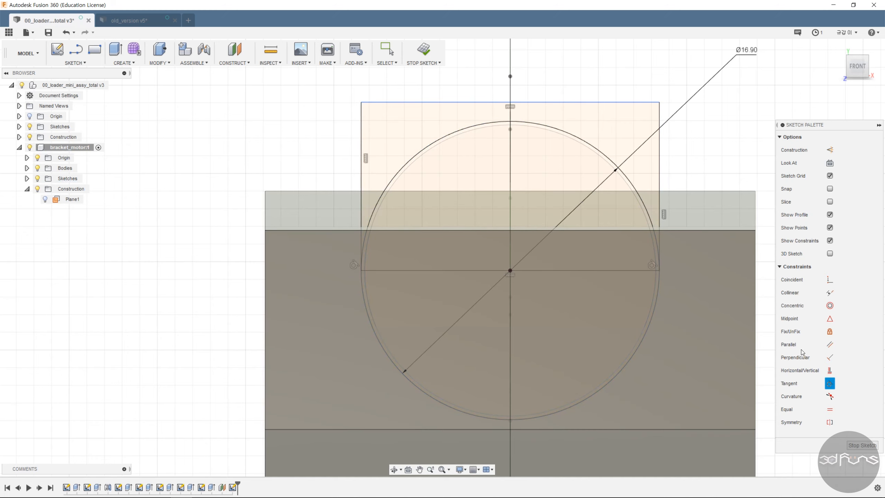
Trim away the circle's upper arc and the rectangle's lower edge to leave one U-shaped profile.
scroll(468, 178, "down", 2)
left_click(74, 63)
left_click(61, 205)
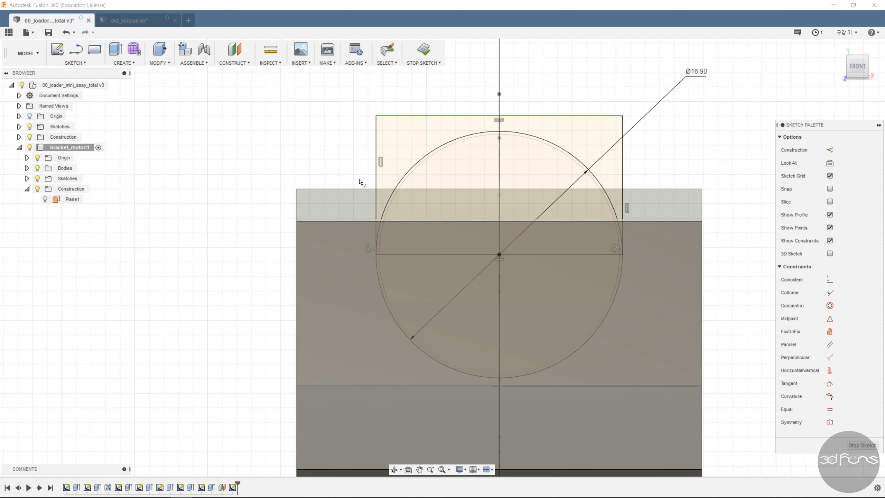
left_click(395, 188)
left_click(423, 255)
scroll(706, 163, "down", 2)
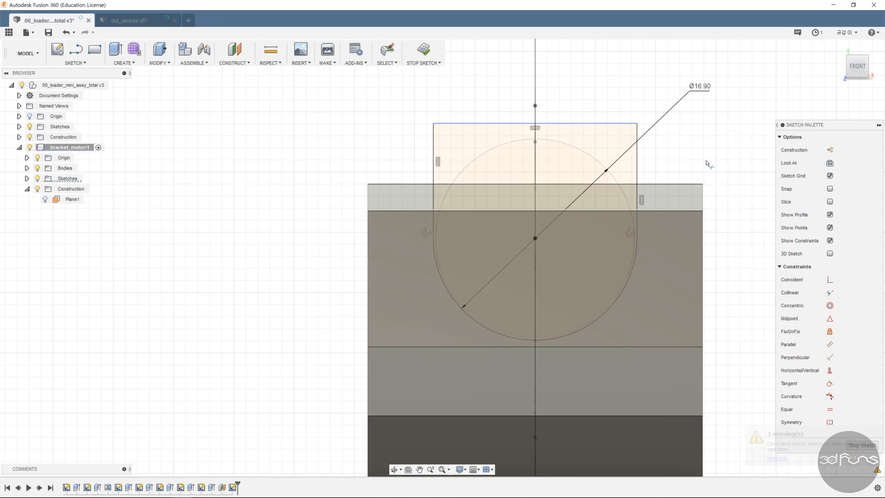
Dimension the profile's upper edge 5 mm above the circle's center and finish the sketch.
key("d")
left_click(585, 123)
left_click(535, 239)
left_click(303, 189)
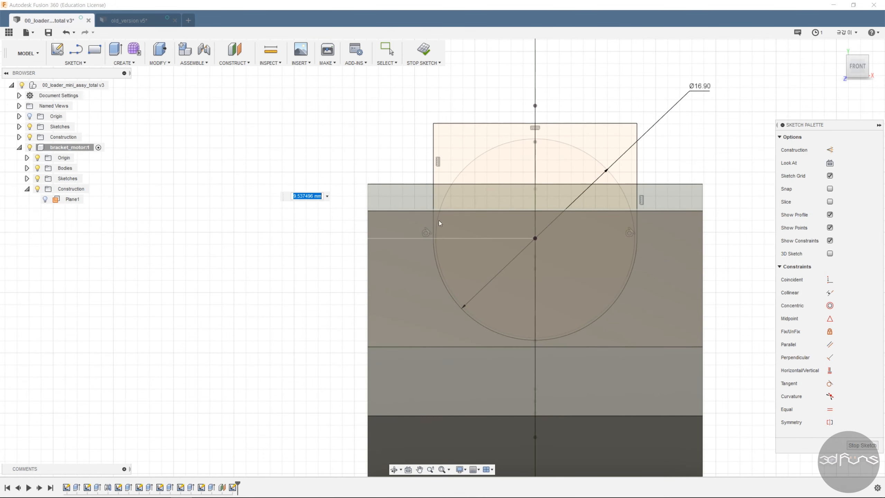
type("5")
key("Return")
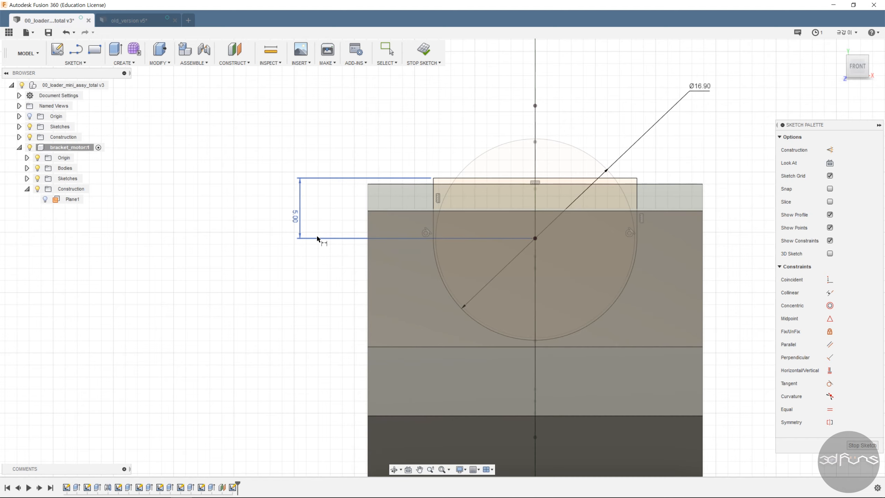
left_click(850, 442)
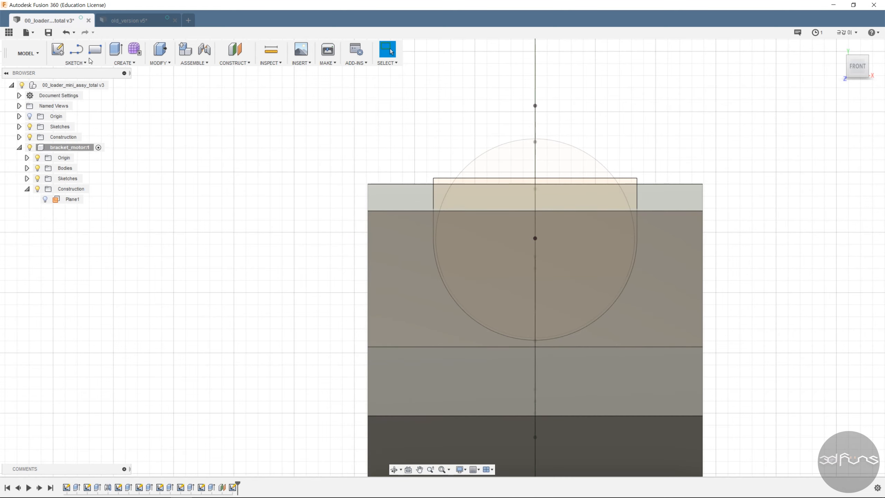
Extrude the U-shaped profile -35 mm into the bracket as a cut.
left_click(116, 49)
scroll(491, 230, "down", 1)
middle_click_drag(492, 230, 586, 216, "shift")
left_click(589, 226)
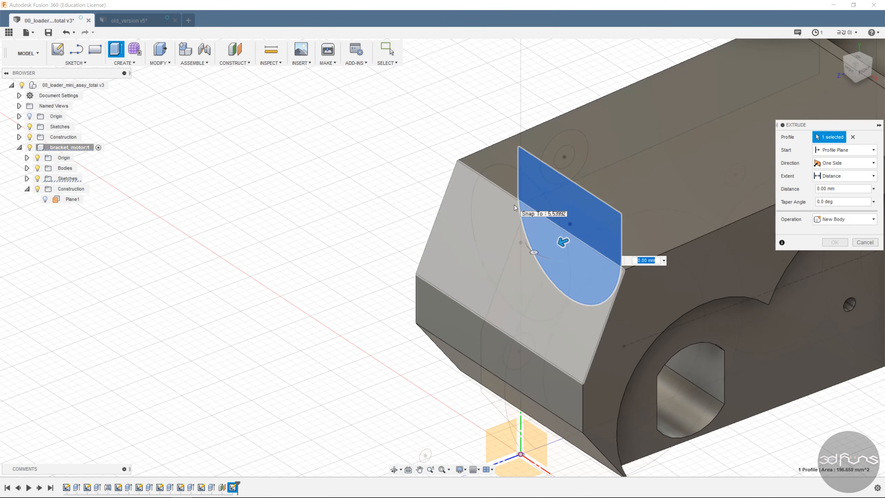
scroll(390, 224, "down", 2)
left_click_drag(504, 237, 664, 174)
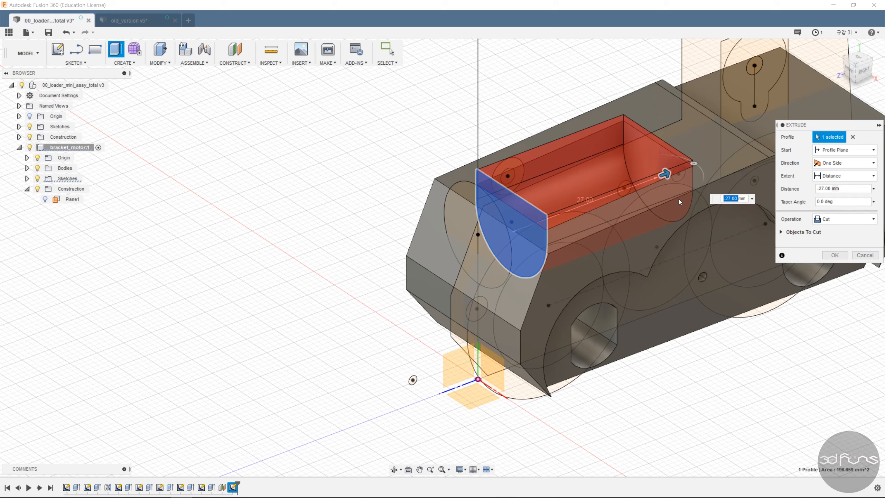
type("-35")
left_click(834, 255)
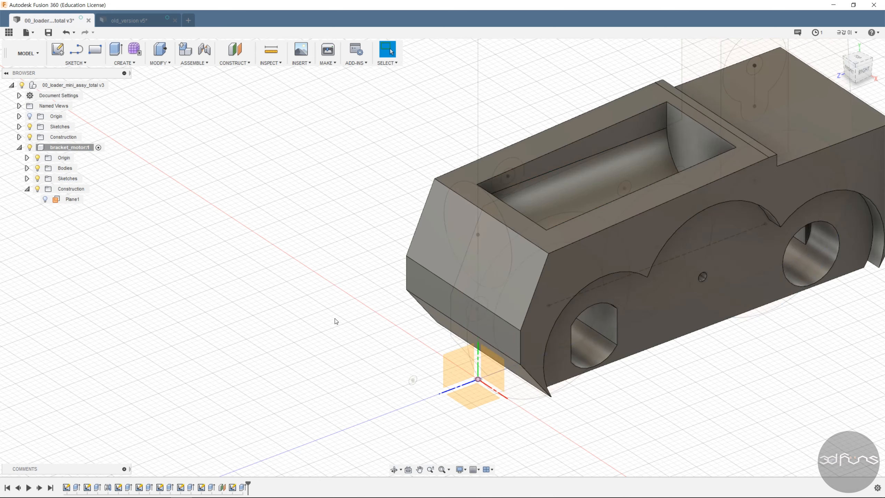
Start a sketch on the narrow upper face behind the pocket and draw a vertical center line from the origin.
middle_click_drag(336, 320, 357, 315, "shift")
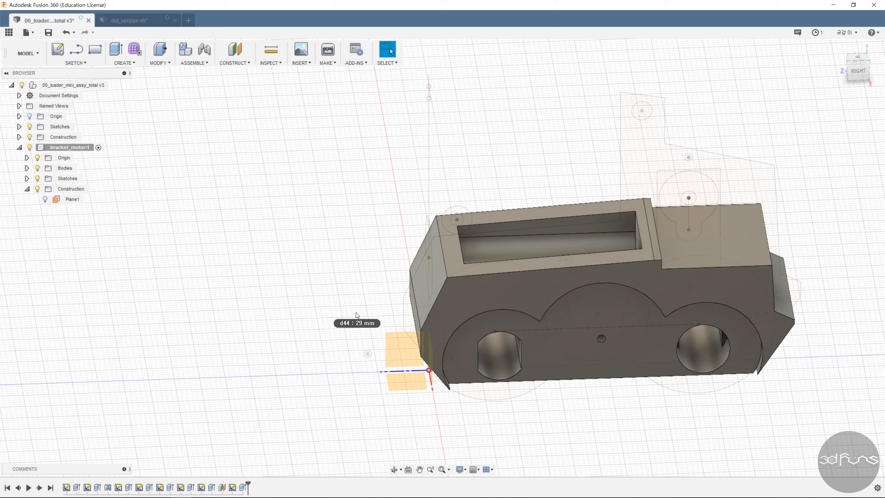
left_click(83, 63)
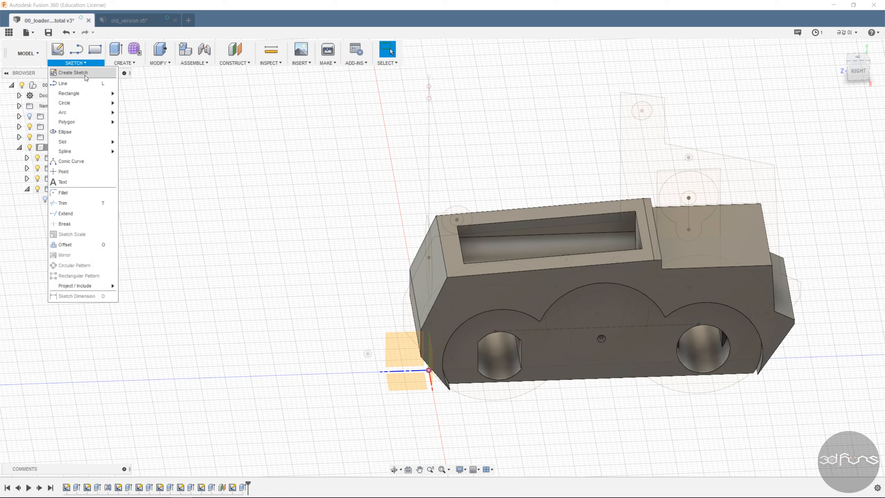
left_click(74, 73)
left_click(656, 233)
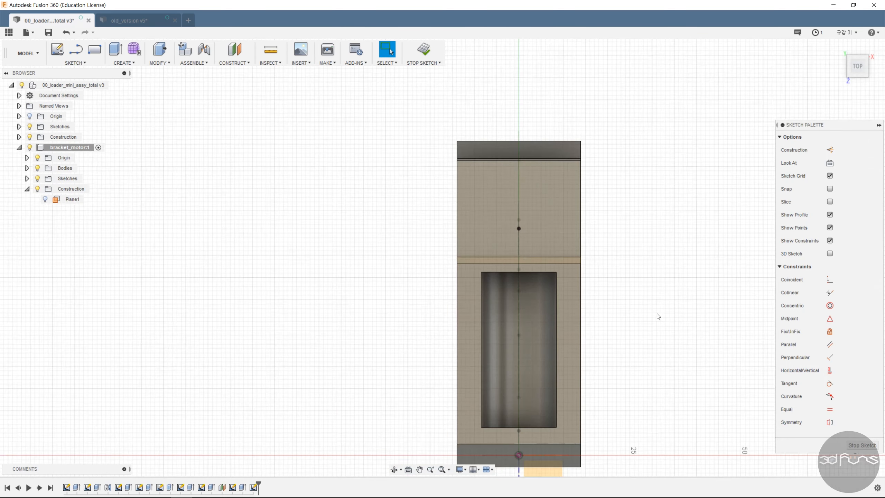
scroll(658, 316, "down", 5)
key("l")
left_click(479, 352)
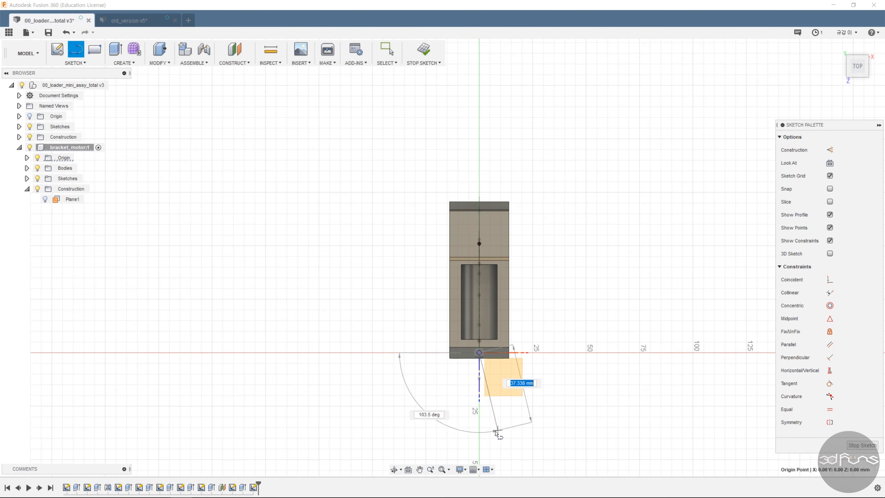
left_click(478, 436)
key("Escape")
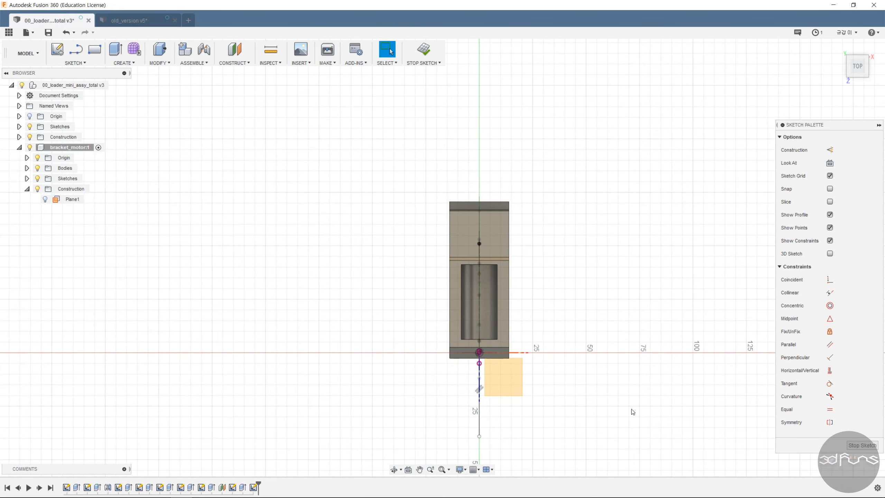
Draw a large rectangle across the bracket's pocket and a smaller one about 38 by 23 mm inside it.
left_click(94, 49)
left_click(423, 244)
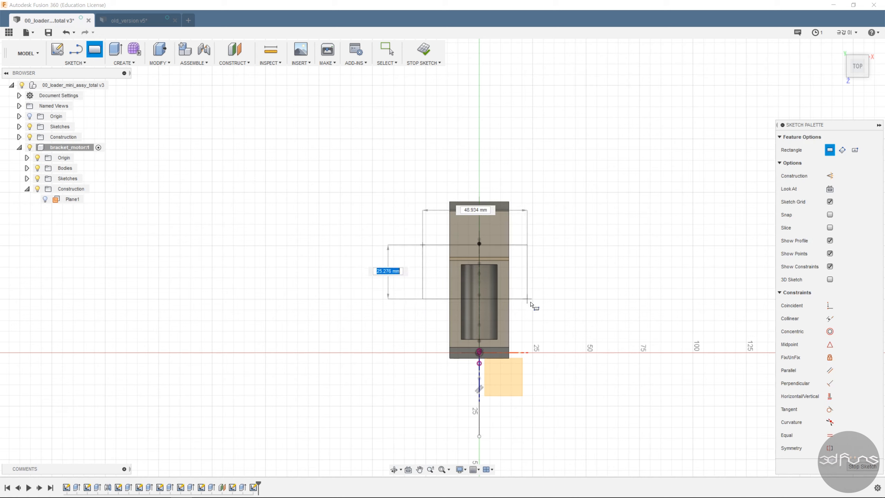
left_click(537, 329)
left_click(438, 262)
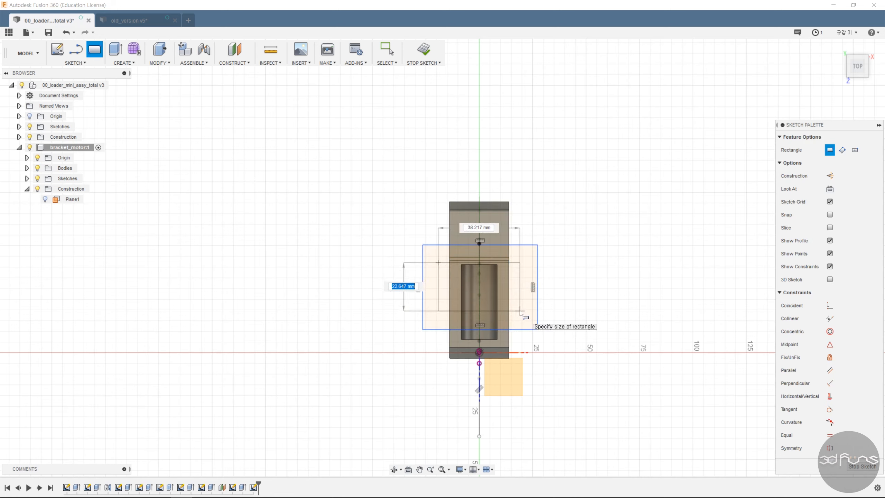
left_click(520, 310)
key("Escape")
Dimension the gap between the two rectangles' right edges as 1.95 mm.
key("d")
left_click(520, 300)
left_click(537, 302)
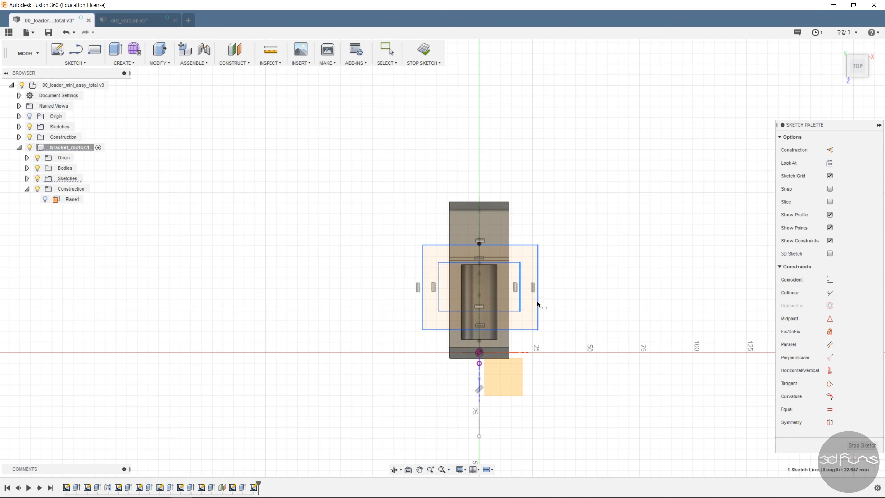
left_click(563, 291)
type("1.95")
key("Return")
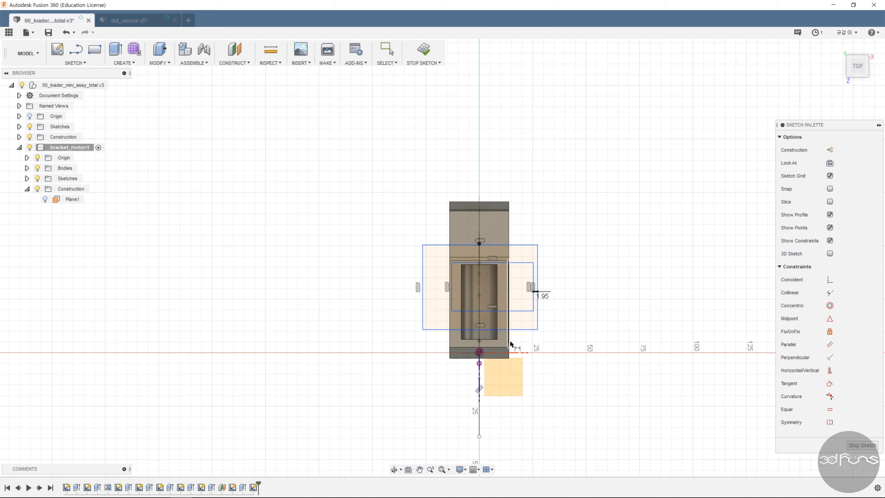
Make the outer rectangle's two vertical sides symmetric about the center line.
left_click(829, 422)
left_click(422, 275)
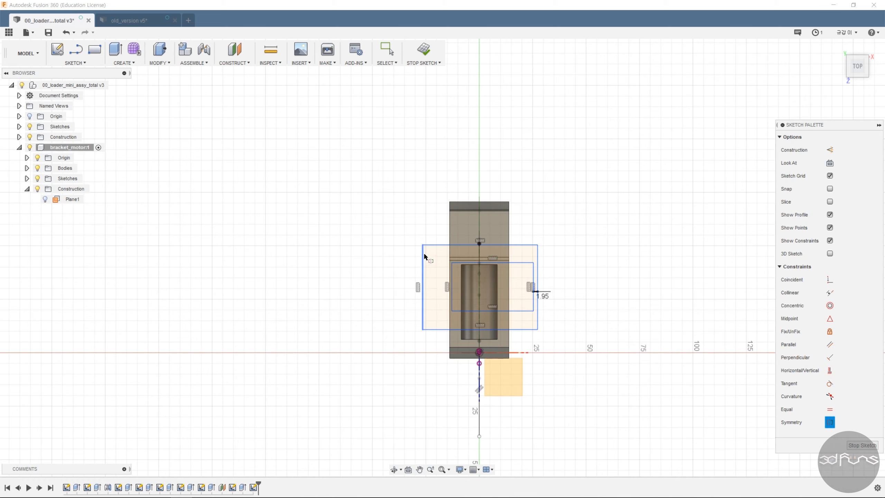
left_click(537, 253)
left_click(479, 413)
Make the smaller rectangle's two vertical sides symmetric about the center line.
left_click(450, 261)
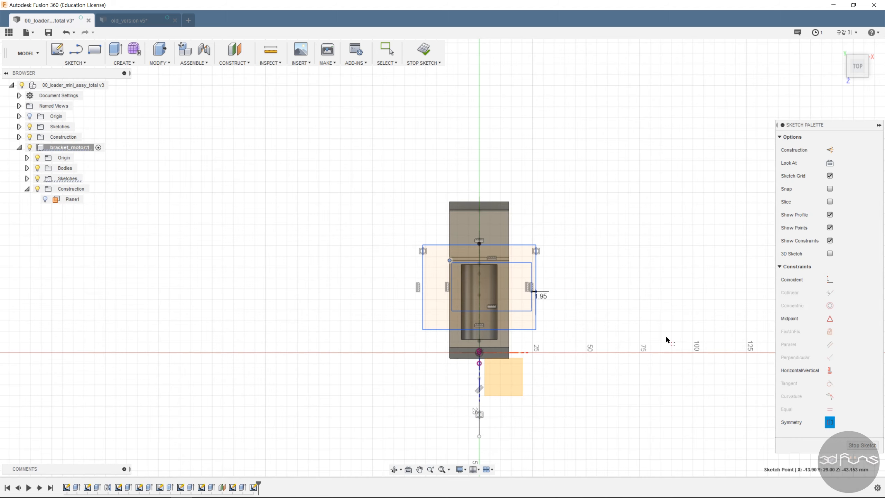
left_click(830, 422)
scroll(521, 292, "up", 3)
left_click(829, 422)
scroll(423, 252, "up", 2)
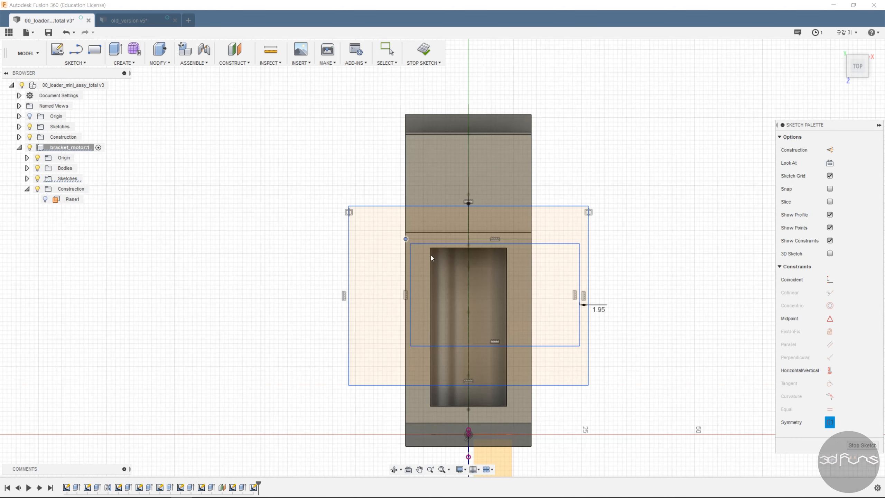
left_click(411, 244)
left_click(579, 244)
scroll(521, 270, "down", 2)
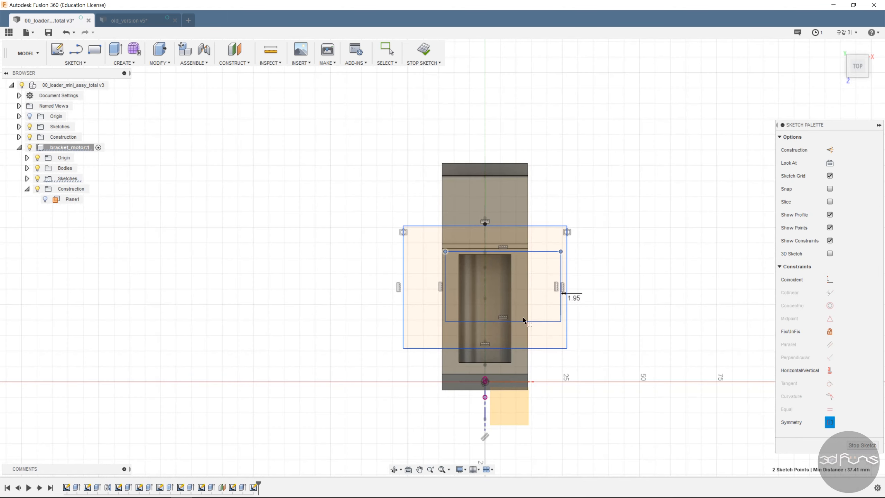
left_click(485, 420)
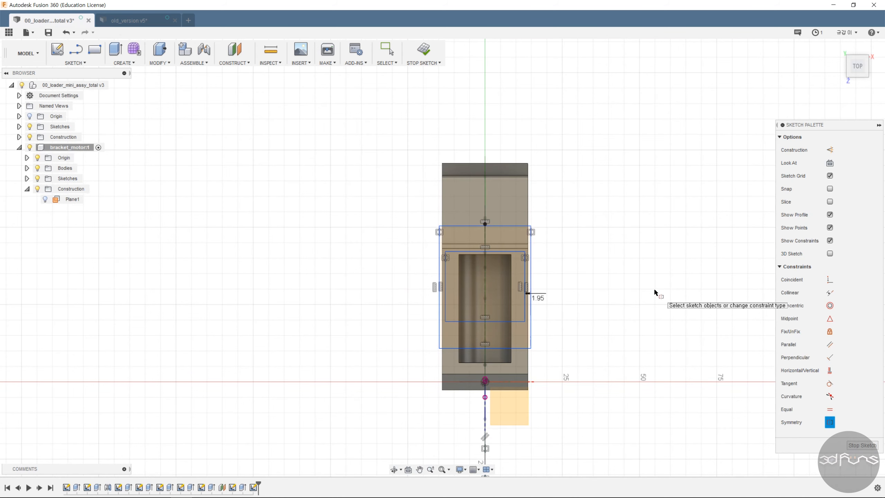
key("Escape")
Dimension the gap between the two rectangles' lower edges as 3.4 mm.
left_click(508, 328)
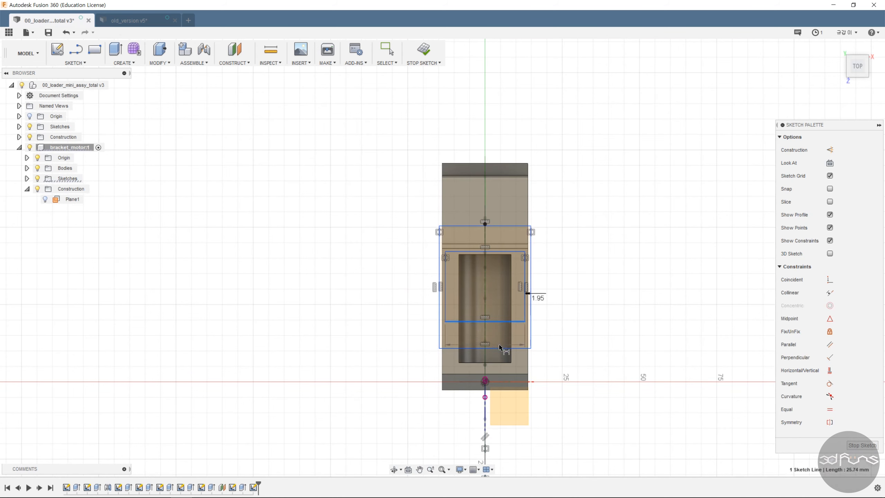
left_click(516, 348)
left_click(578, 317)
type("3.4")
key("Return")
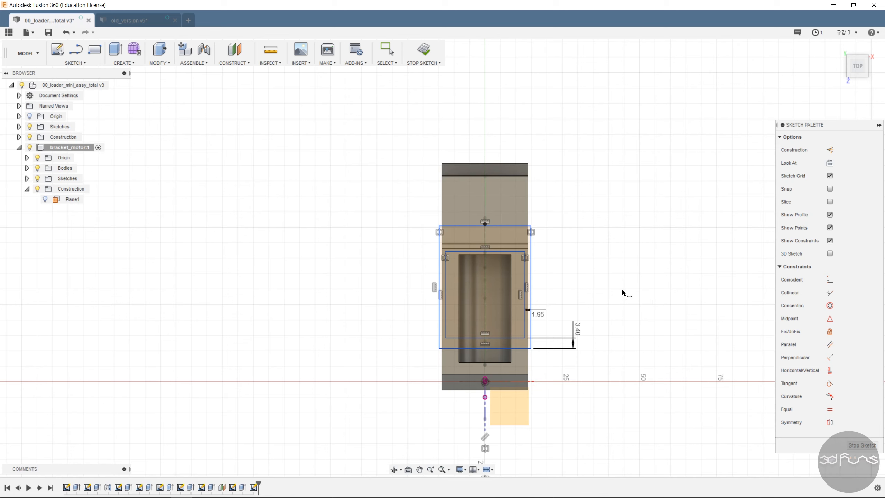
Make the inner rectangle's upper and lower edges collinear with the matching end edges of the pocket opening.
scroll(491, 359, "up", 3)
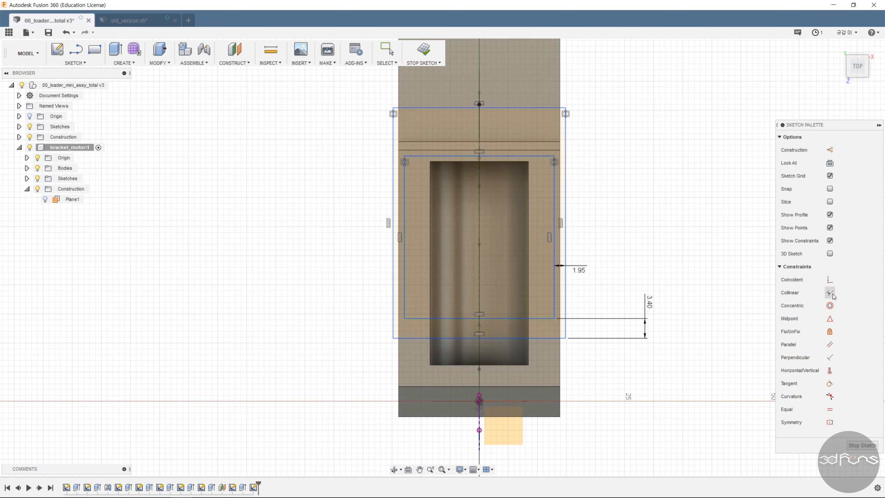
left_click(829, 292)
left_click(517, 161)
left_click(517, 156)
left_click(513, 343)
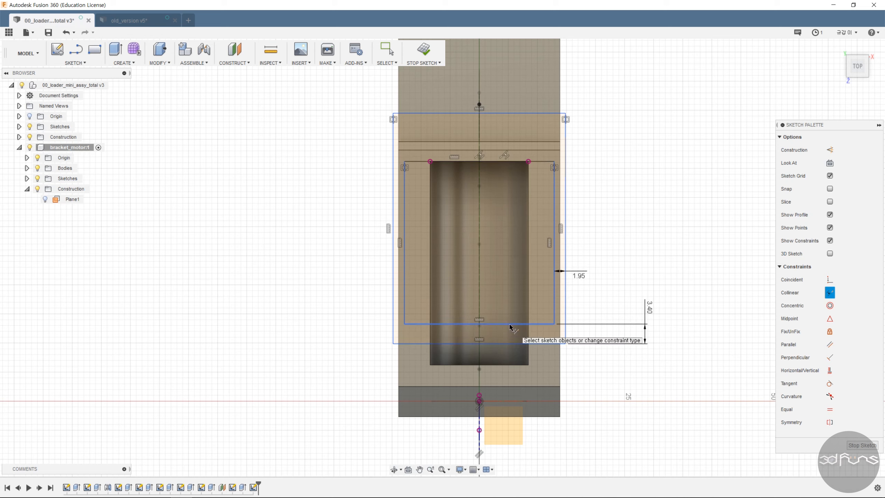
left_click(511, 365)
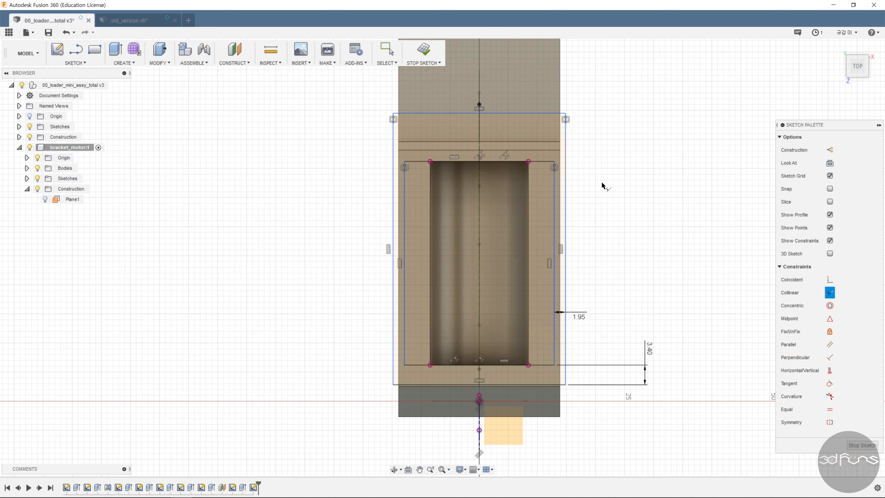
Make the outer rectangle's upper edge collinear with the bracket's step edge and the inner rectangle's right side with the pocket's, finishing the sketch.
left_click(532, 114)
left_click(533, 143)
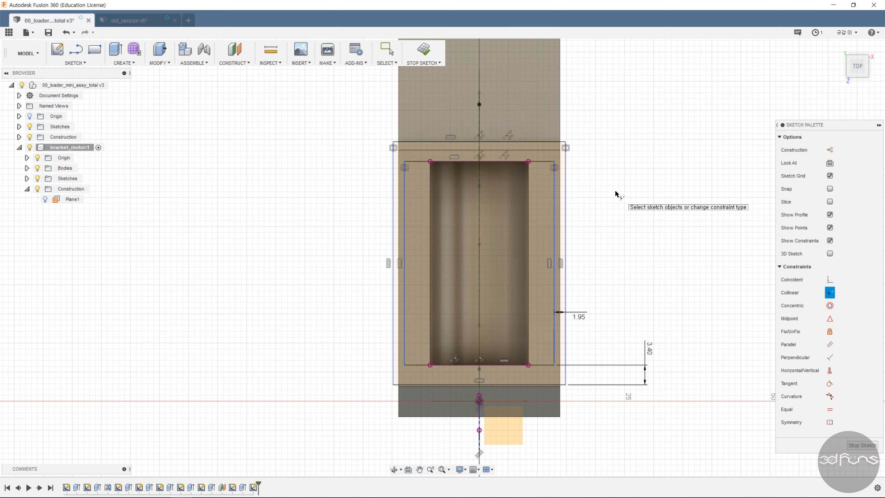
left_click(528, 236)
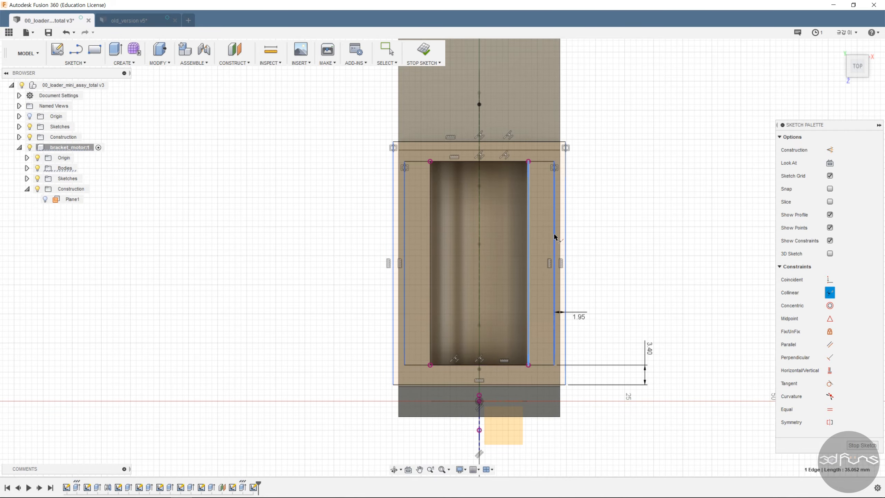
left_click(553, 238)
scroll(619, 265, "down", 2)
left_click(423, 49)
Extrude the frame between the two rectangles as a Join with extent To Object, ending at the bracket's sloped upper face.
mouse_move(646, 227)
middle_mouse_down("shift")
mouse_move(620, 200)
mouse_move(575, 178)
middle_mouse_up("shift")
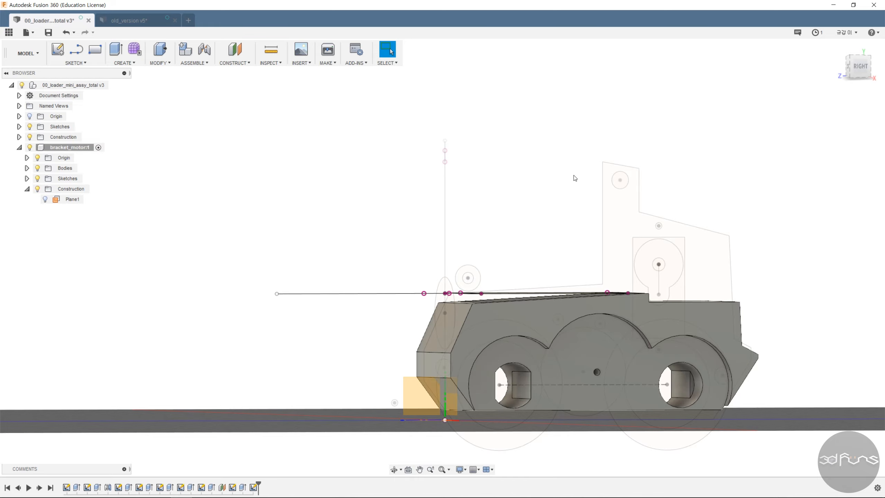
key("e")
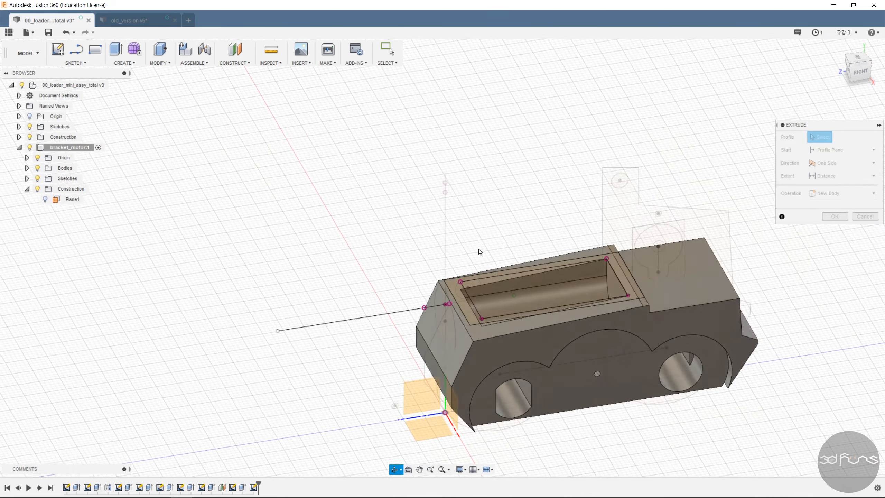
left_click(599, 287)
left_click(836, 220)
left_click(831, 231)
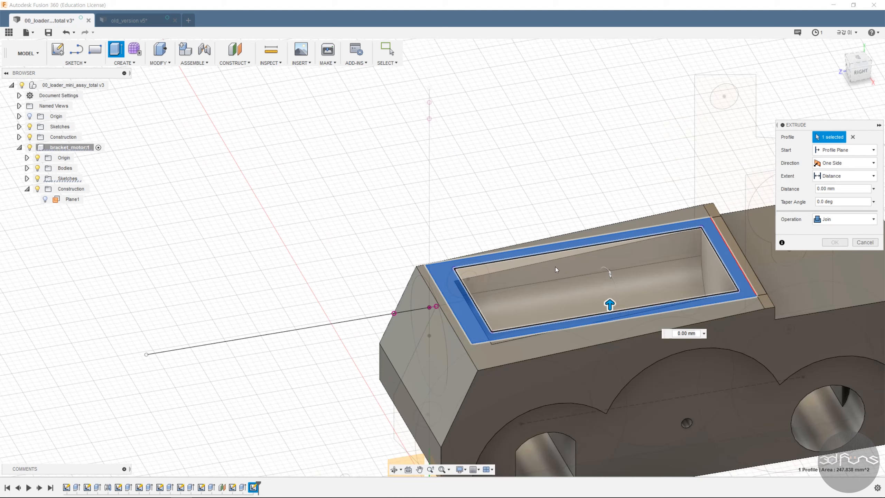
middle_click_drag(555, 271, 565, 228, "shift")
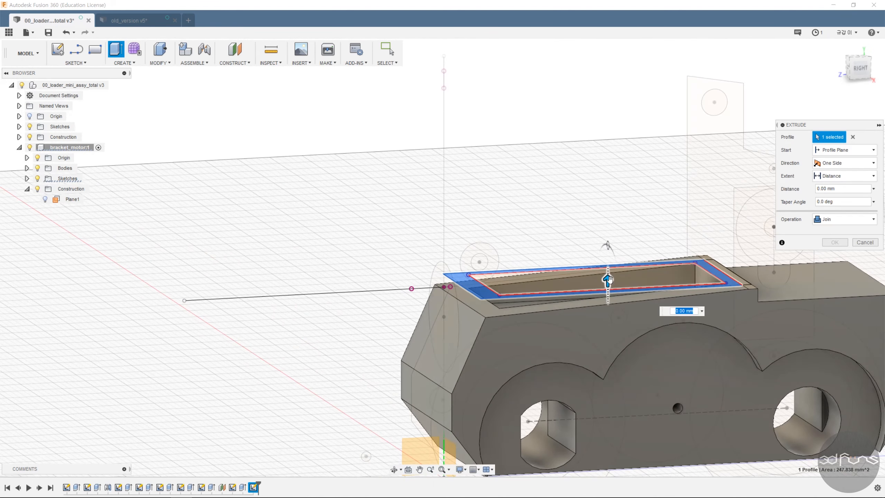
left_click(844, 176)
left_click(848, 200)
scroll(523, 306, "up", 3)
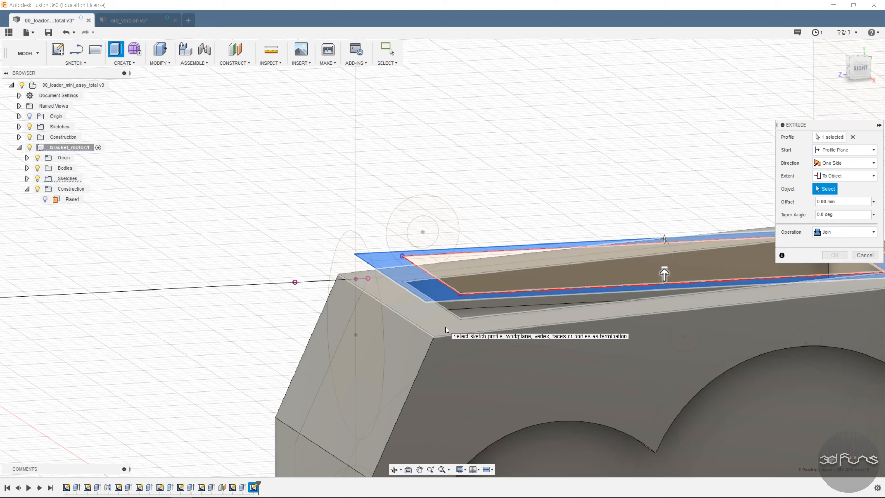
left_click(445, 327)
scroll(474, 238, "down", 5)
left_click(835, 281)
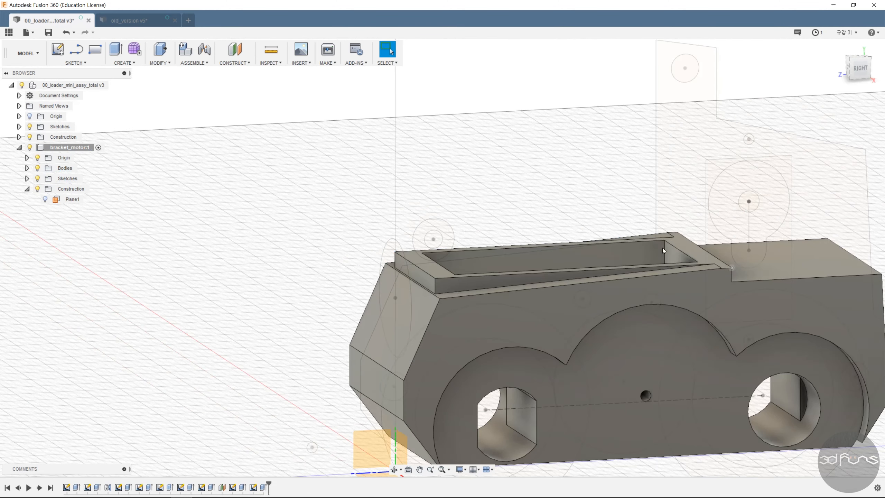
Start a sketch on the vertical lengthwise origin plane and draw a rectangle about 31 by 16 mm over the block behind the pocket.
left_click(837, 47)
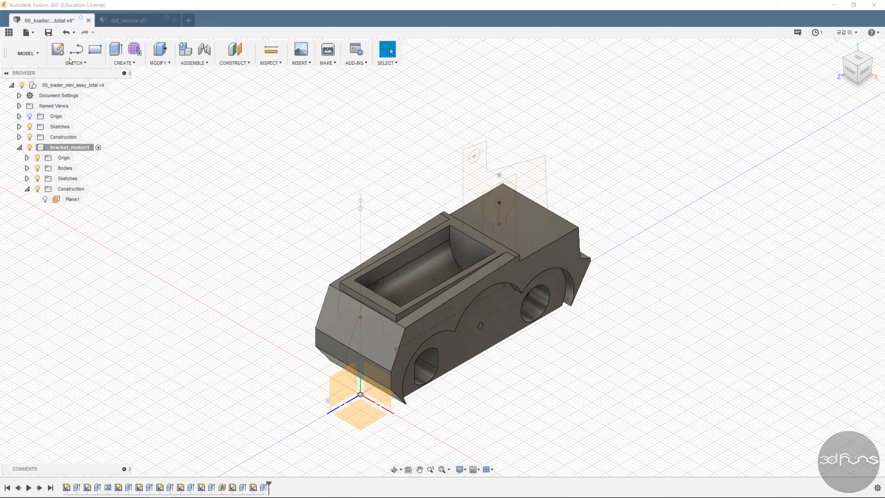
left_click(72, 63)
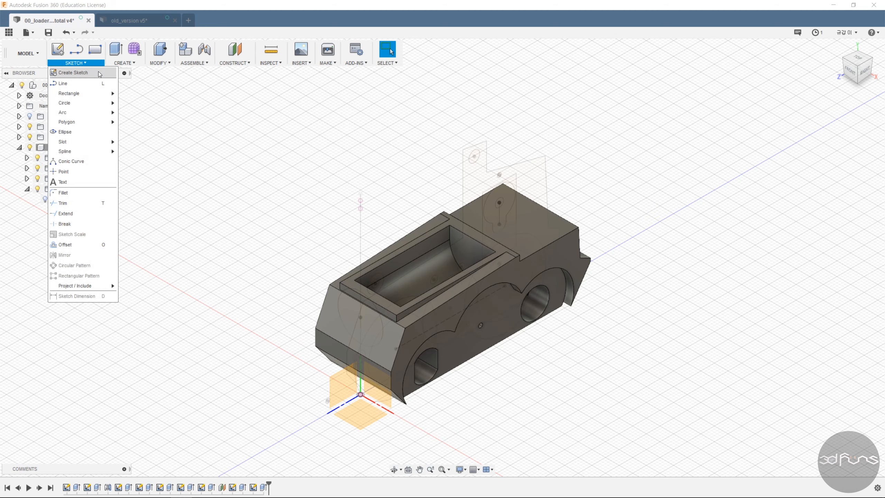
left_click(73, 73)
left_click(342, 395)
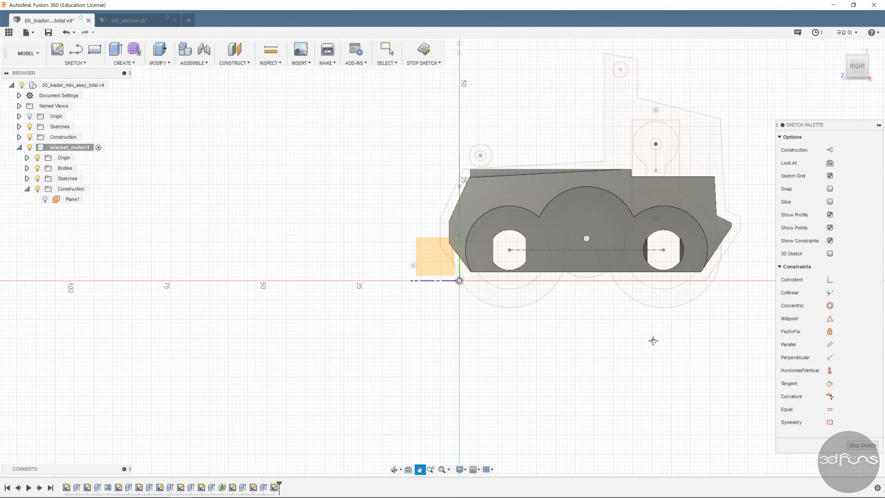
key("r")
left_click(488, 194)
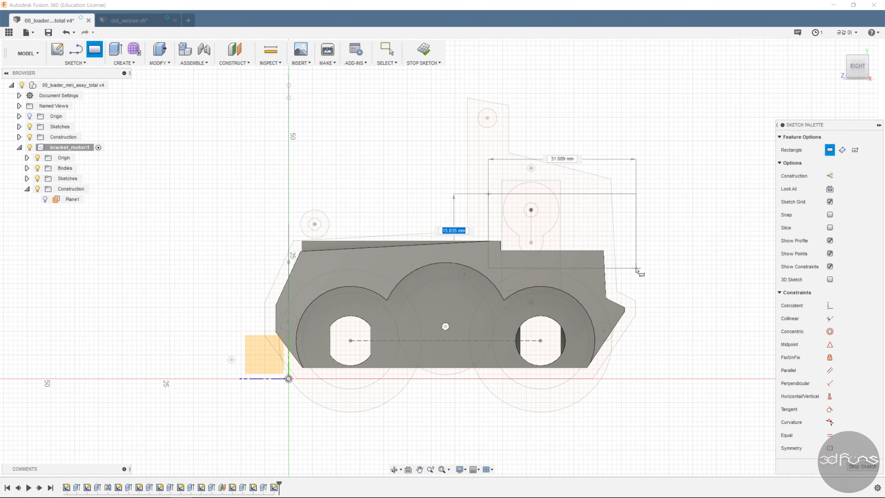
left_click(636, 268)
key("Escape")
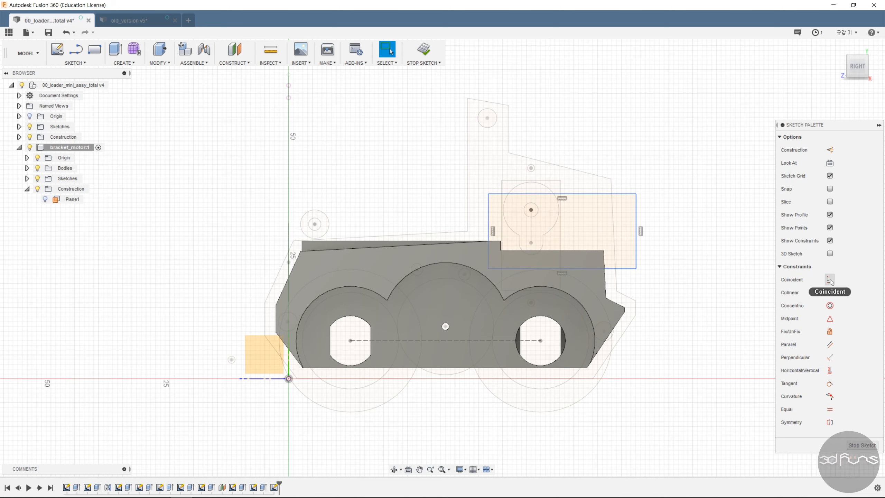
Make the rectangle's left side collinear with the short vertical edge of the step behind the pocket.
left_click(829, 293)
scroll(494, 226, "up", 5)
left_click(497, 216)
scroll(519, 275, "up", 5)
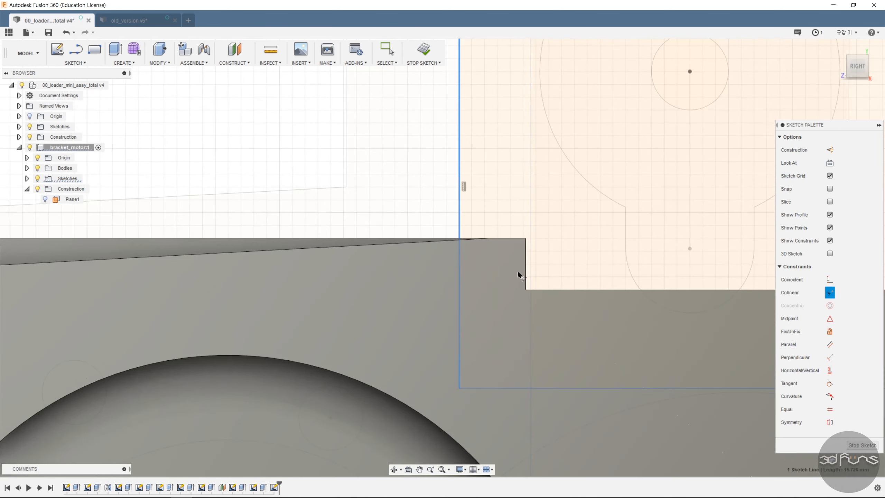
left_click(525, 262)
scroll(454, 273, "down", 9)
Dimension the height of the rectangle's lower edge above the origin as 18.55 mm.
key("d")
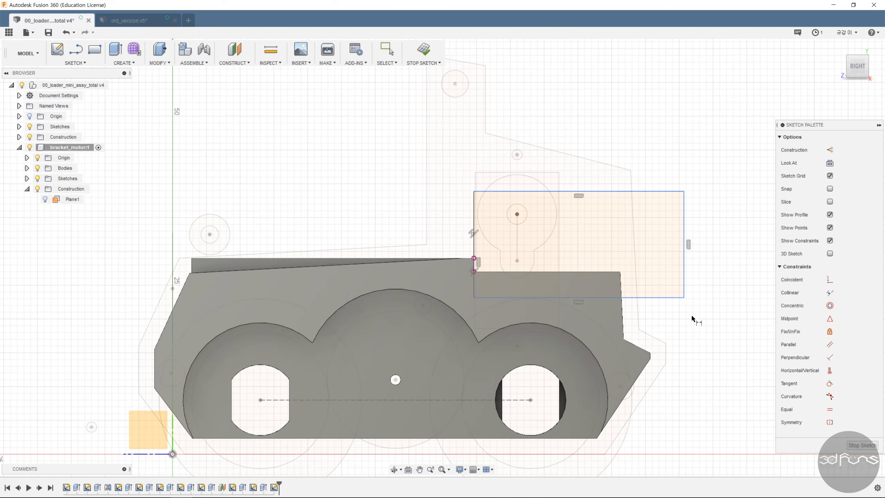
left_click(663, 297)
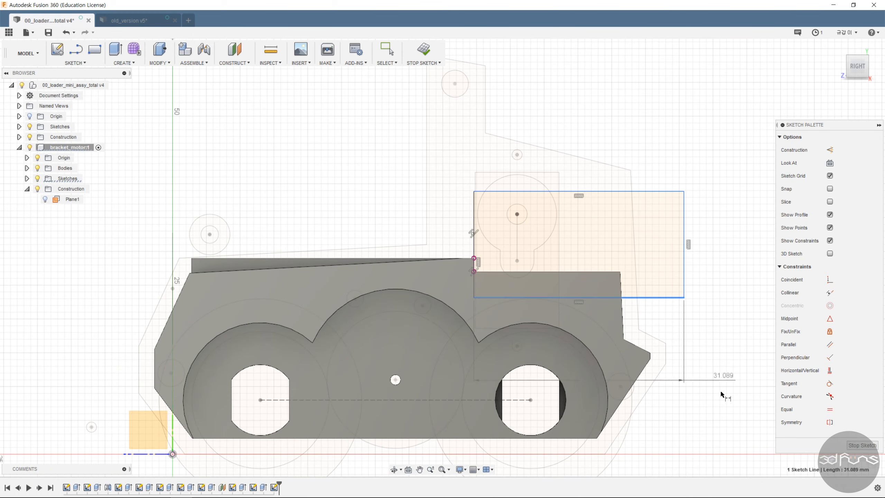
left_click(173, 454)
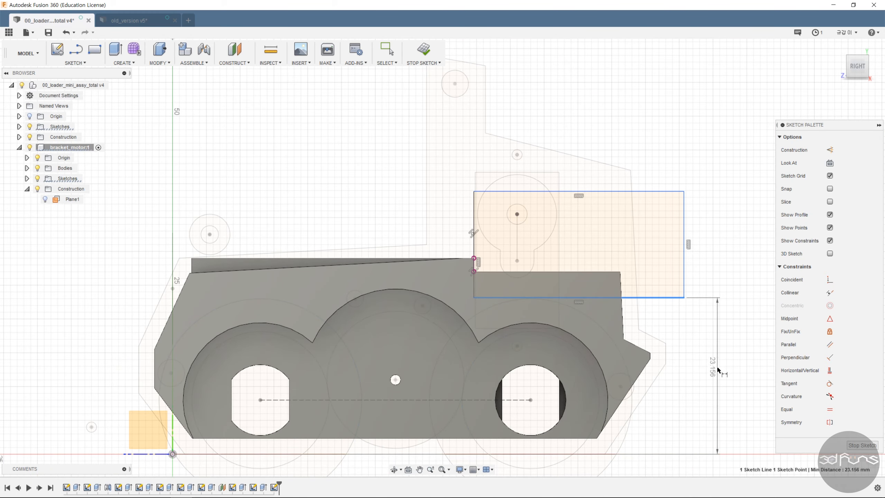
left_click(727, 375)
type("18.")
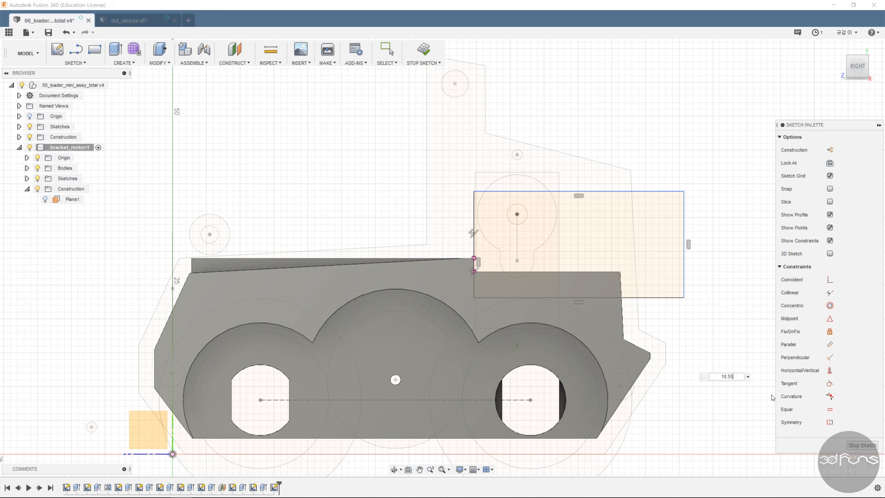
type("55")
key("Return")
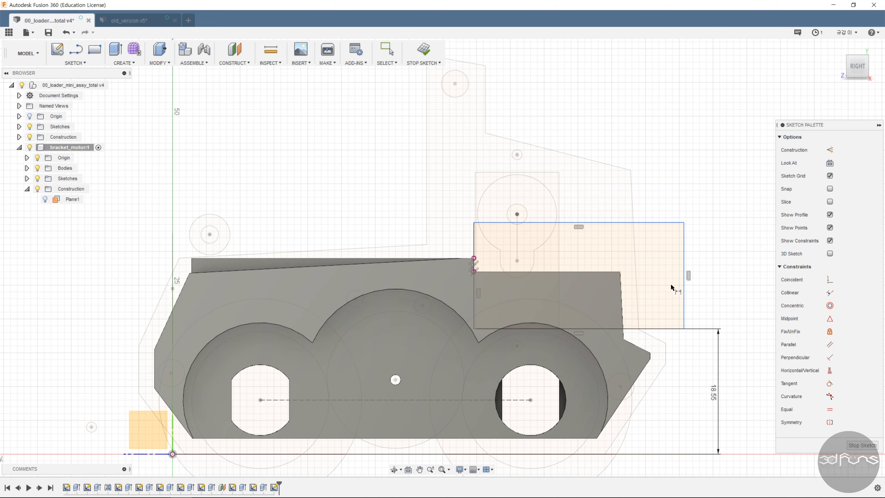
Dimension the rectangle as 30 mm wide and 15 mm high, and finish the sketch.
left_click(622, 222)
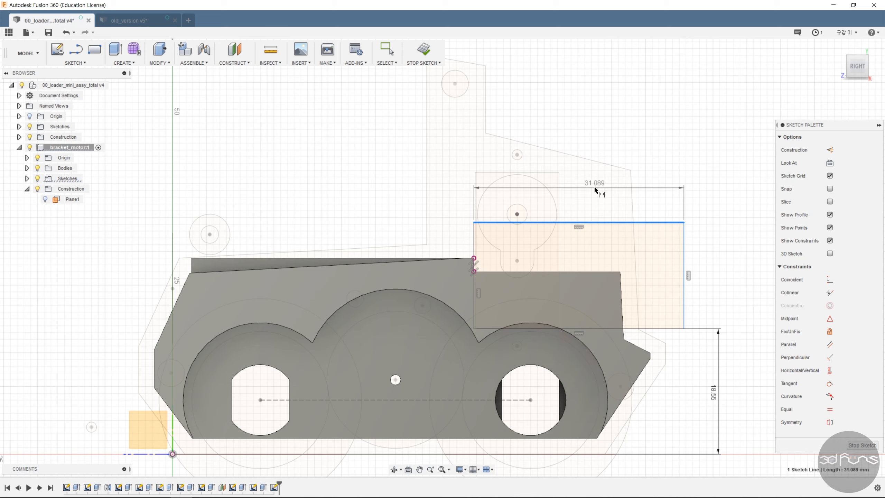
left_click(595, 185)
type("30")
key("Return")
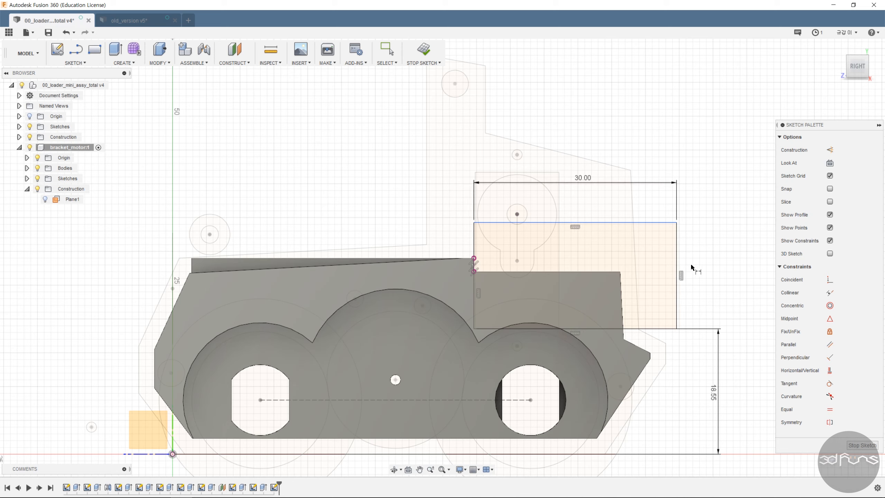
left_click(676, 275)
left_click(717, 276)
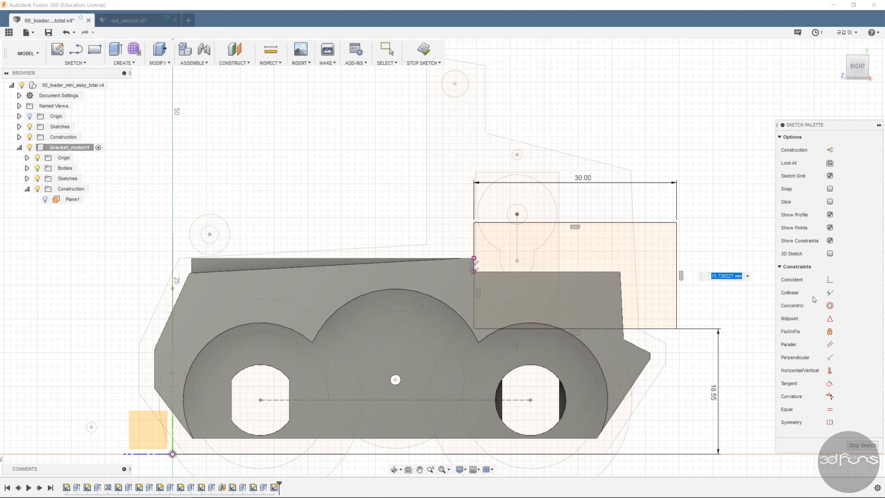
type("15")
key("Return")
left_click(424, 49)
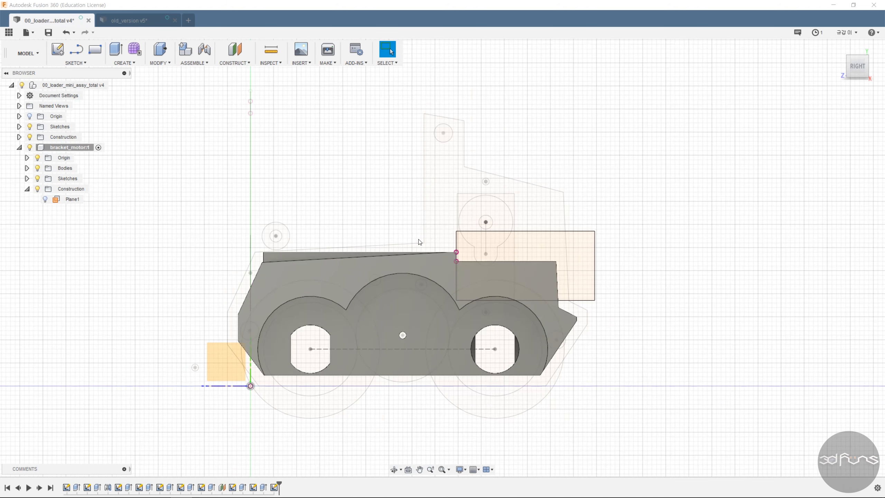
Extrude the 30 by 15 mm rectangle as a two-sided cut with extent All through the block behind the pocket.
left_click(116, 49)
left_click(578, 286)
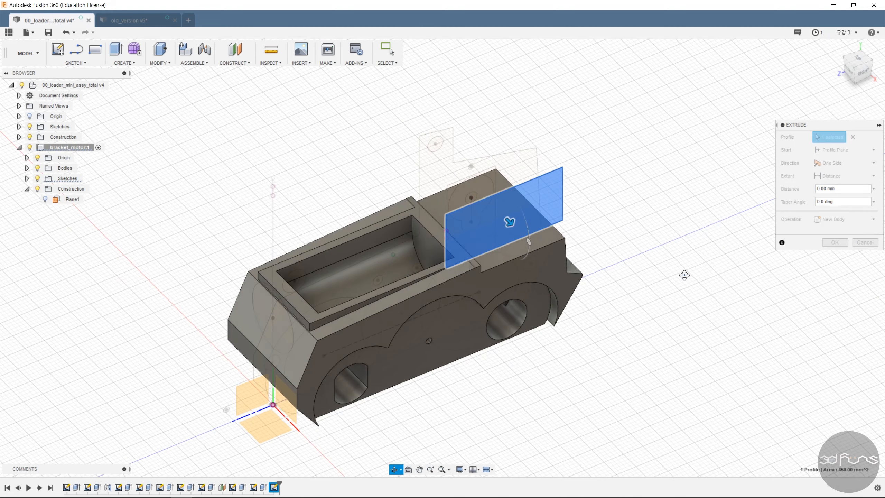
left_click(837, 219)
left_click(833, 241)
left_click(843, 163)
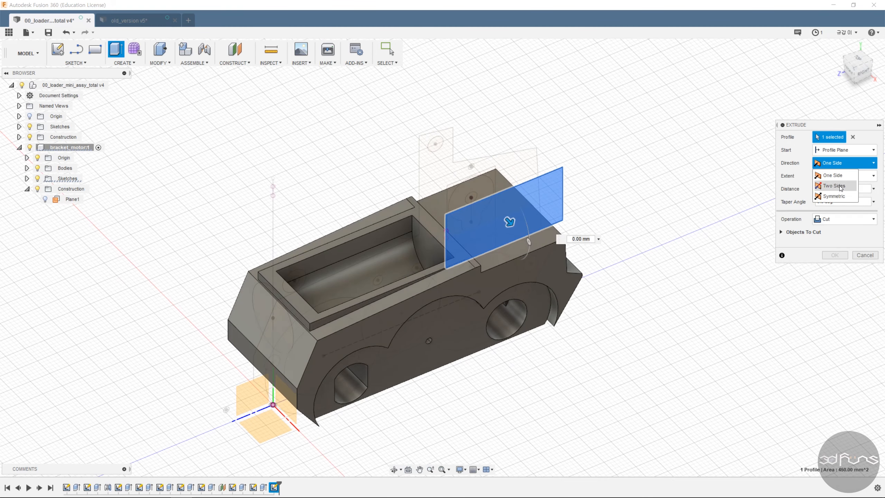
left_click(832, 184)
left_click(835, 189)
left_click(832, 222)
left_click(832, 228)
left_click(831, 261)
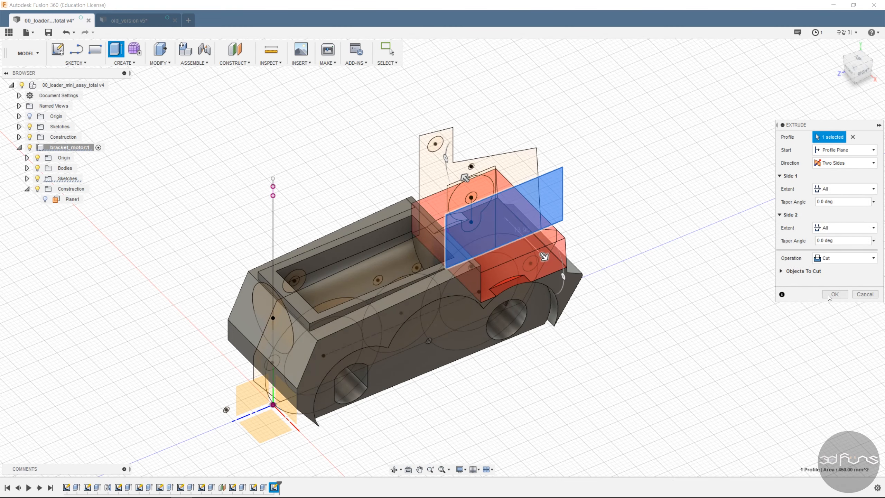
left_click(829, 296)
Create a construction plane offset 10 mm from the YZ origin plane.
middle_click_drag(677, 317, 577, 296, "shift")
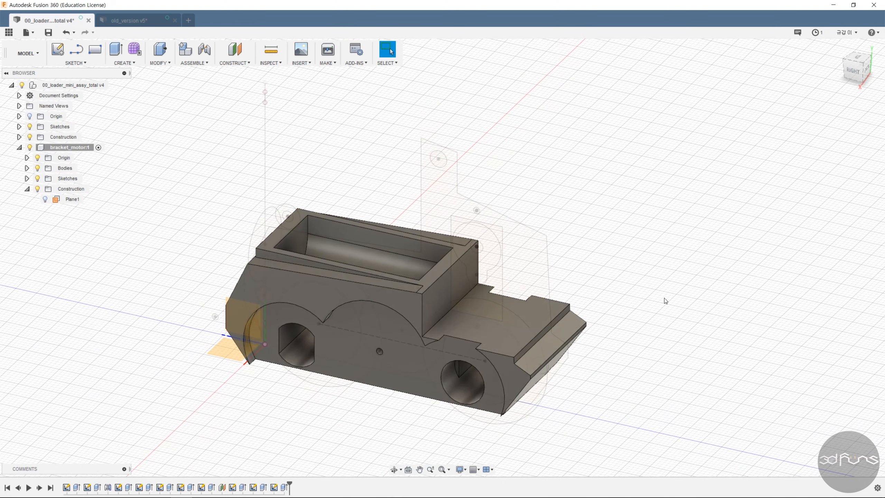
middle_click_drag(641, 296, 680, 218)
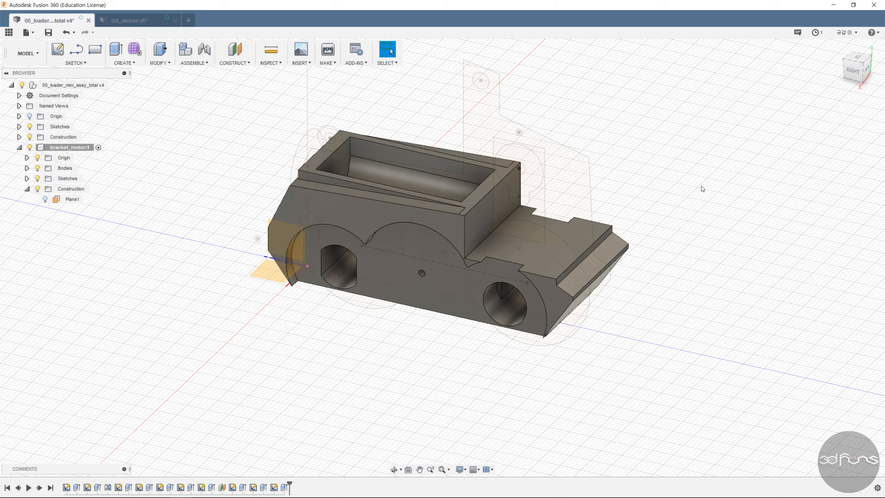
left_click(243, 64)
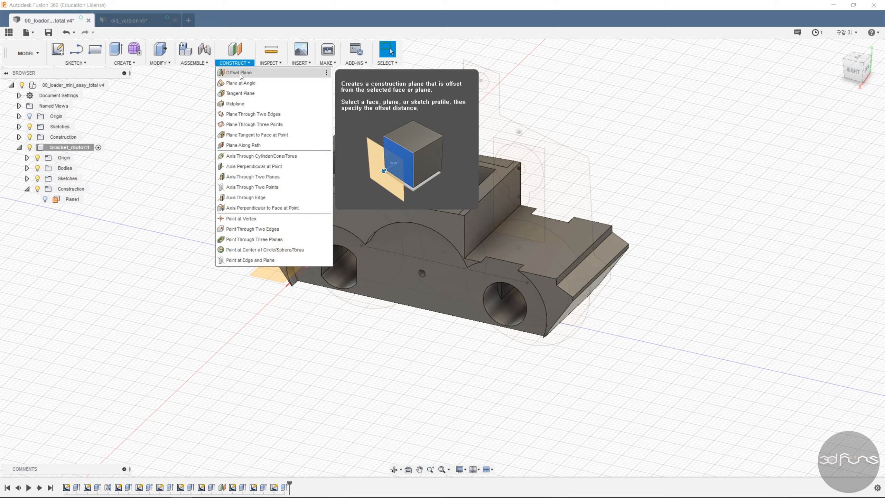
left_click(240, 73)
middle_click_drag(276, 233, 253, 237, "shift")
left_click(253, 237)
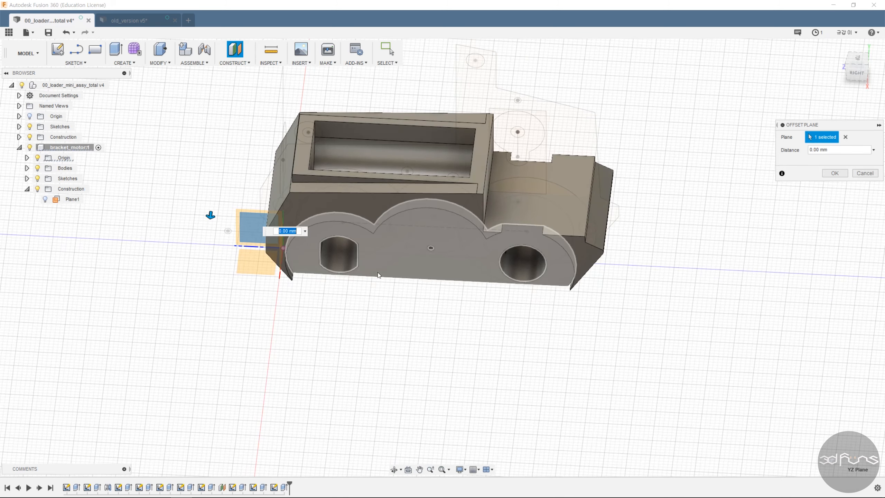
type("10")
key("Return")
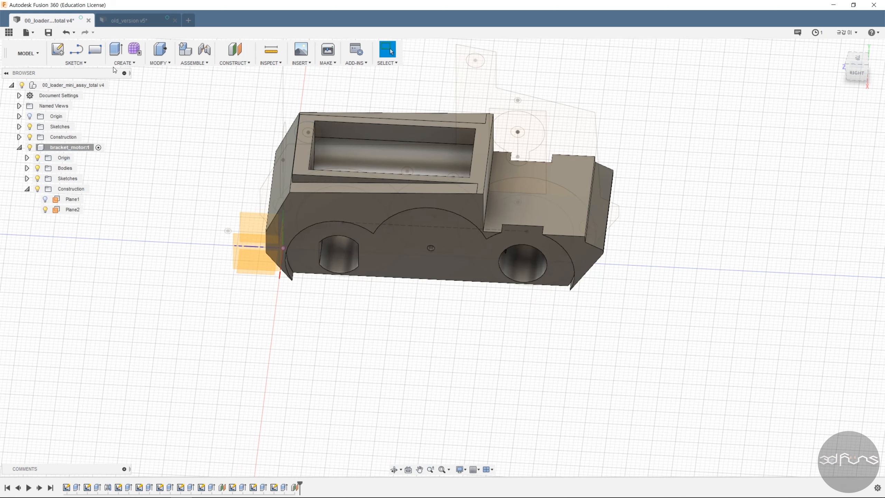
Start a sketch on the new offset plane and draw a rectangle about 4.9 mm high down from the inner corner of the rear step.
left_click(78, 64)
middle_click_drag(190, 273, 153, 288, "shift")
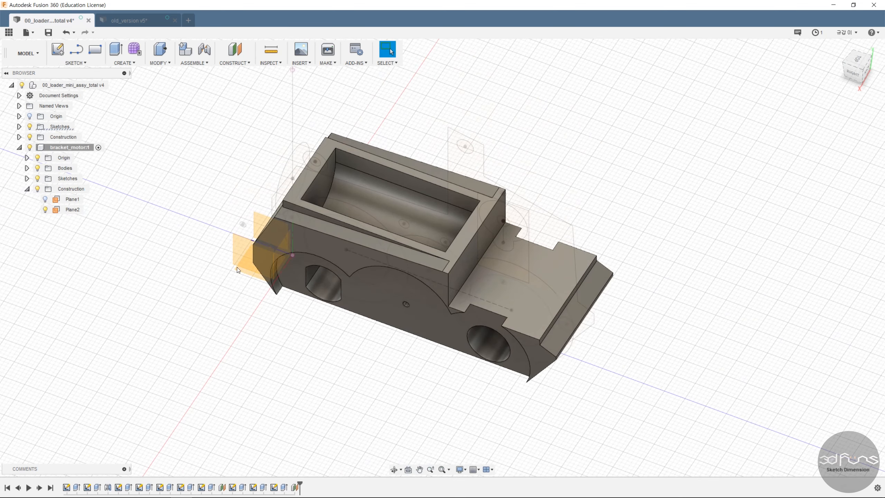
left_click(240, 261)
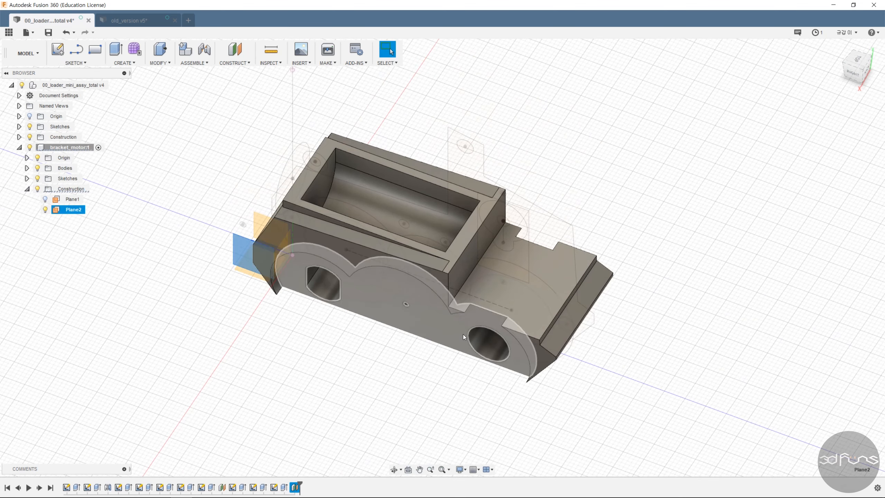
left_click(76, 63)
left_click(70, 72)
mouse_move(654, 315)
middle_mouse_down()
mouse_move(566, 363)
mouse_move(544, 387)
middle_mouse_up()
scroll(572, 261, "up", 3)
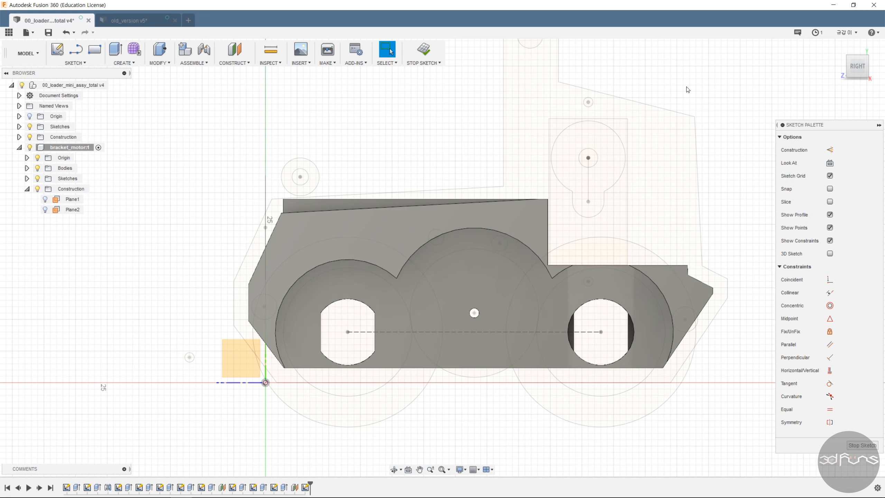
left_click(94, 49)
scroll(515, 263, "up", 5)
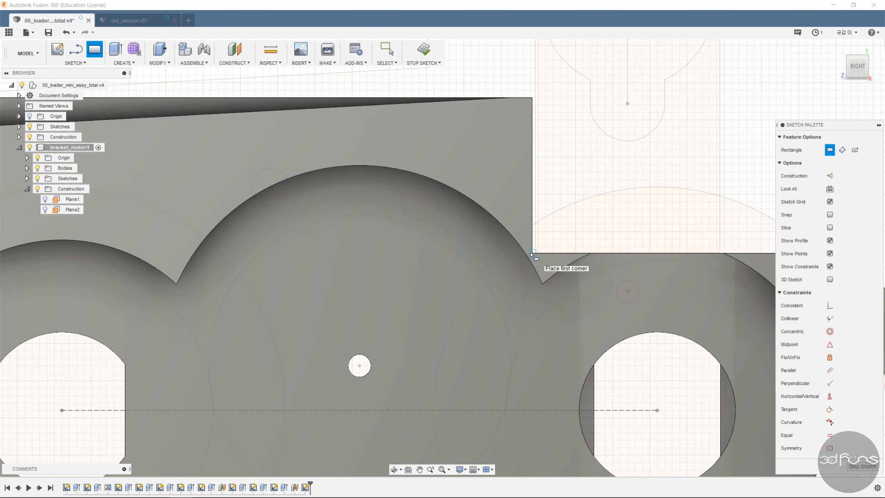
left_click(532, 252)
left_click(721, 326)
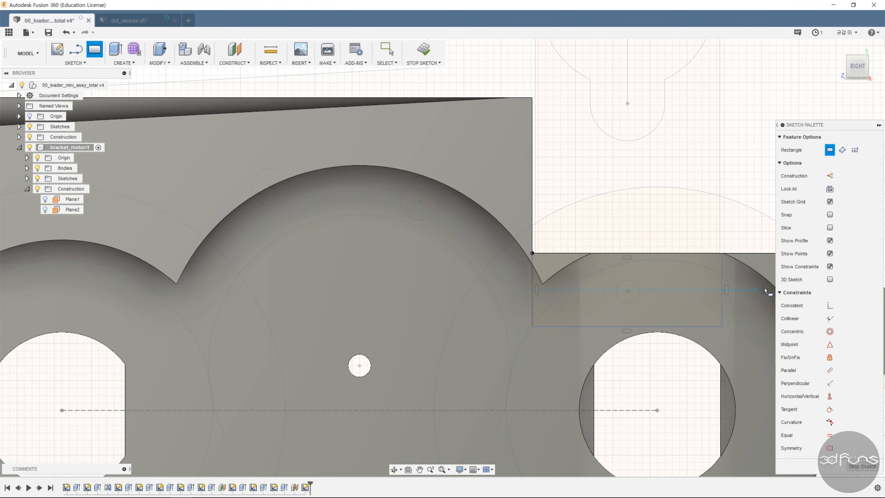
Dimension the gap between the rectangle's rear side and the vertical line of the motor outline above as 0.2 mm.
key("d")
scroll(725, 249, "up", 2)
left_click(718, 245)
left_click(721, 270)
left_click(742, 210)
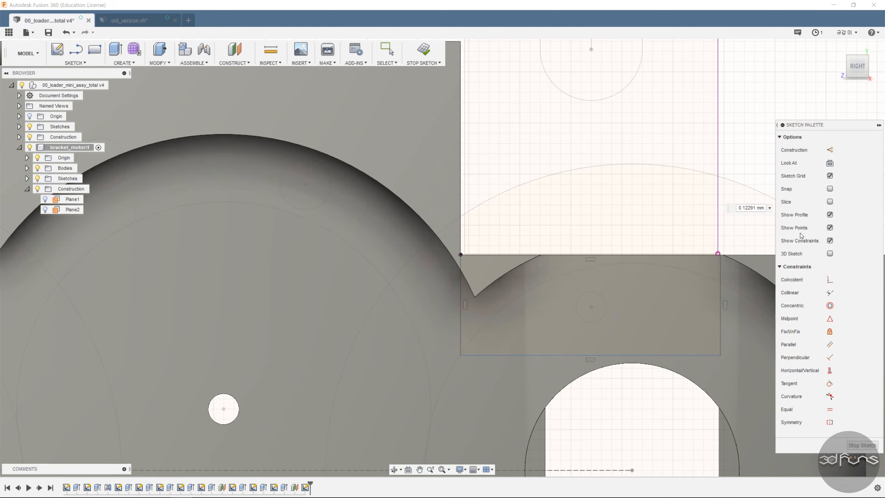
type("0.2")
key("Return")
Dimension the rectangle's height as 5 mm and finish the sketch.
scroll(682, 296, "down", 2)
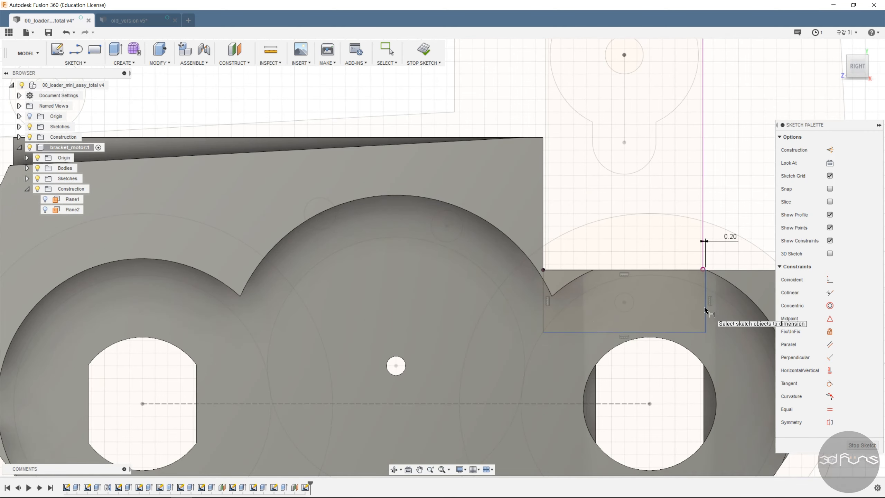
left_click(704, 307)
scroll(682, 302, "down", 3)
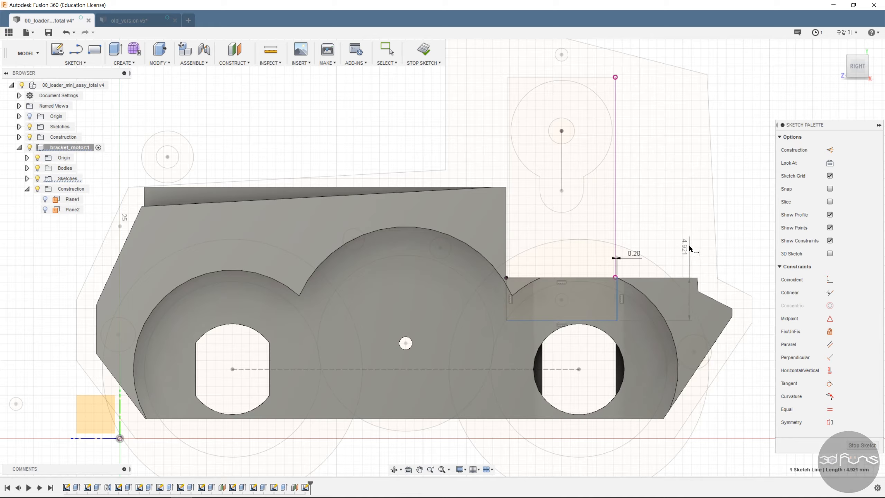
left_click(689, 248)
type("5")
key("Return")
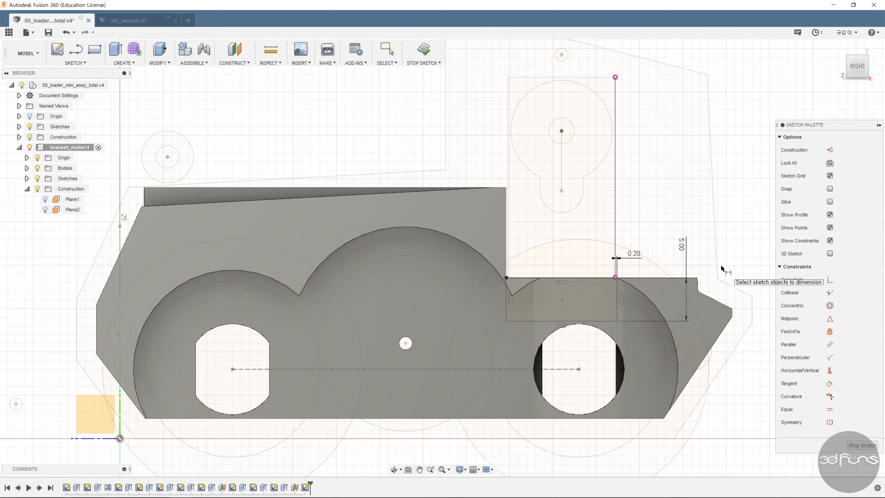
left_click(424, 50)
Extrude the small rectangle by -3 mm as a one-sided cut to make a slot in the rear deck.
mouse_move(655, 262)
middle_mouse_down("shift")
mouse_move(699, 246)
mouse_move(665, 257)
middle_mouse_up("shift")
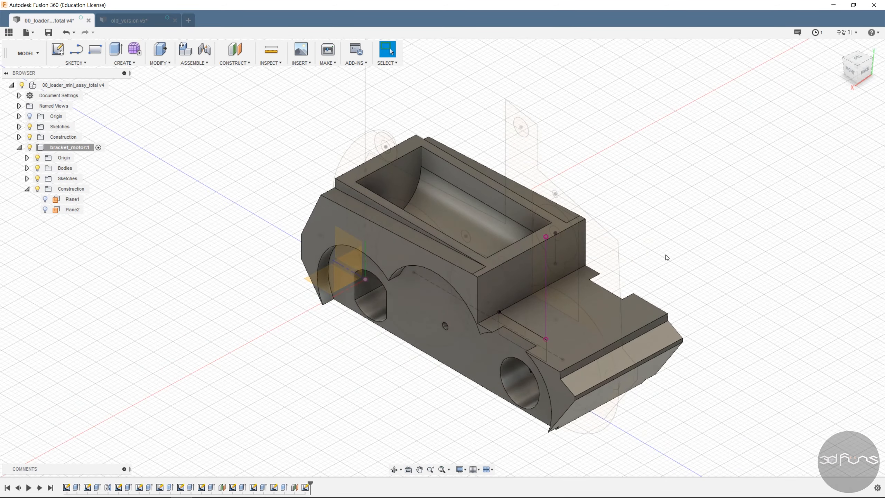
left_click(116, 49)
scroll(532, 346, "up", 4)
left_click(545, 329)
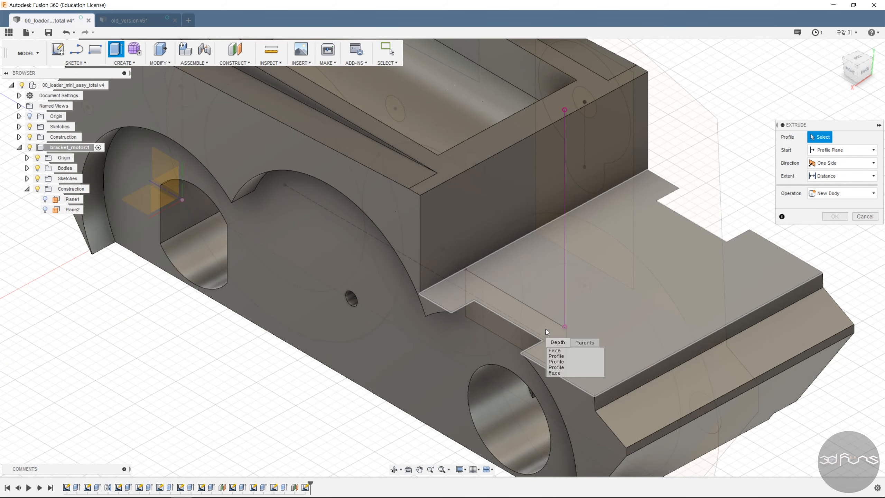
left_click(559, 357)
left_click_drag(502, 332, 557, 299)
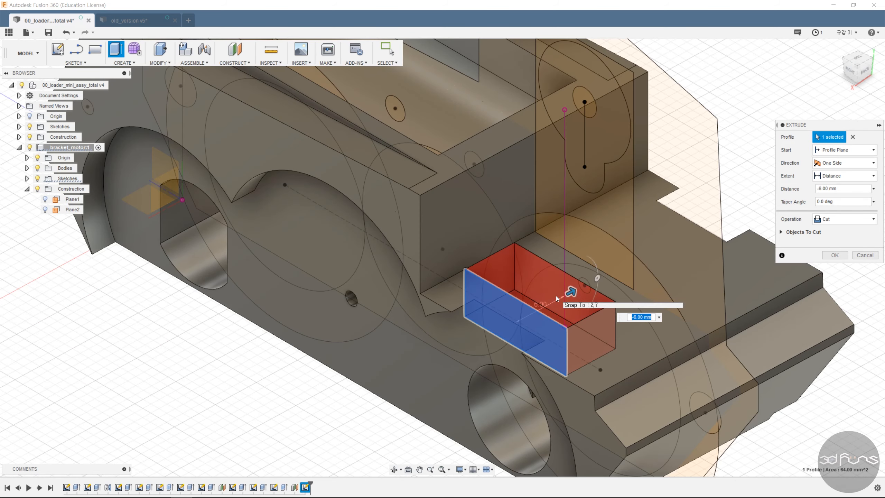
type("-3")
key("Return")
scroll(557, 298, "down", 5)
middle_click_drag(556, 345, 617, 369, "shift")
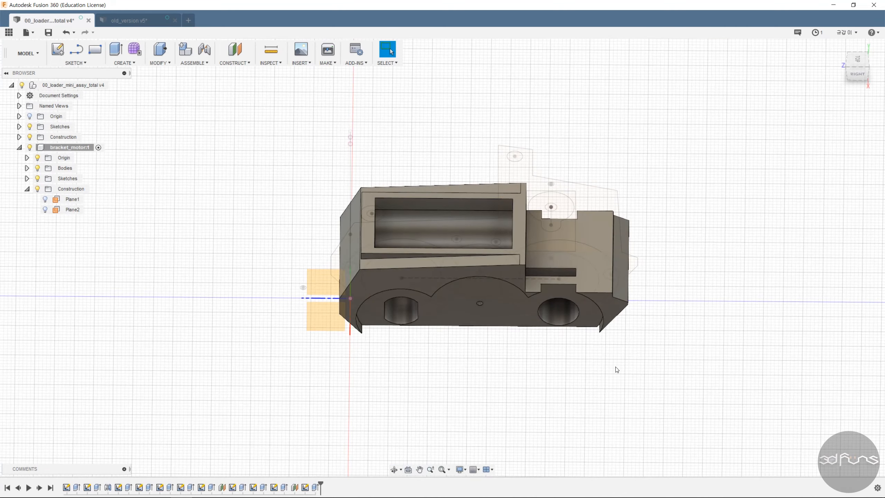